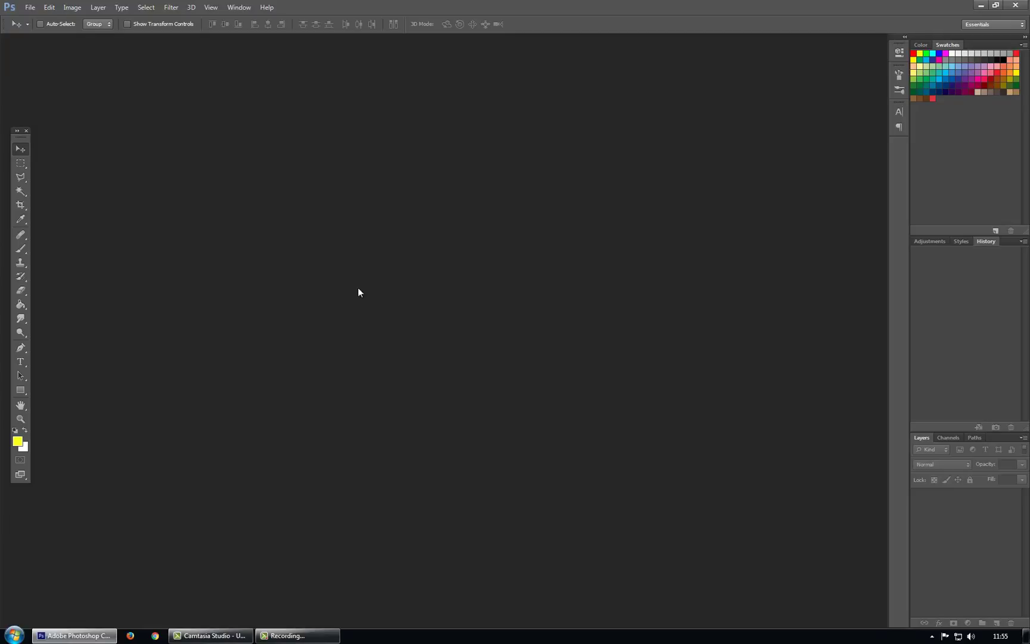
Set white foreground and black background colours, and create a 1920 x 1080 pixel, 72 pixels/inch RGB document with a white background.
key(d)
key(x)
key(ctrl+n)
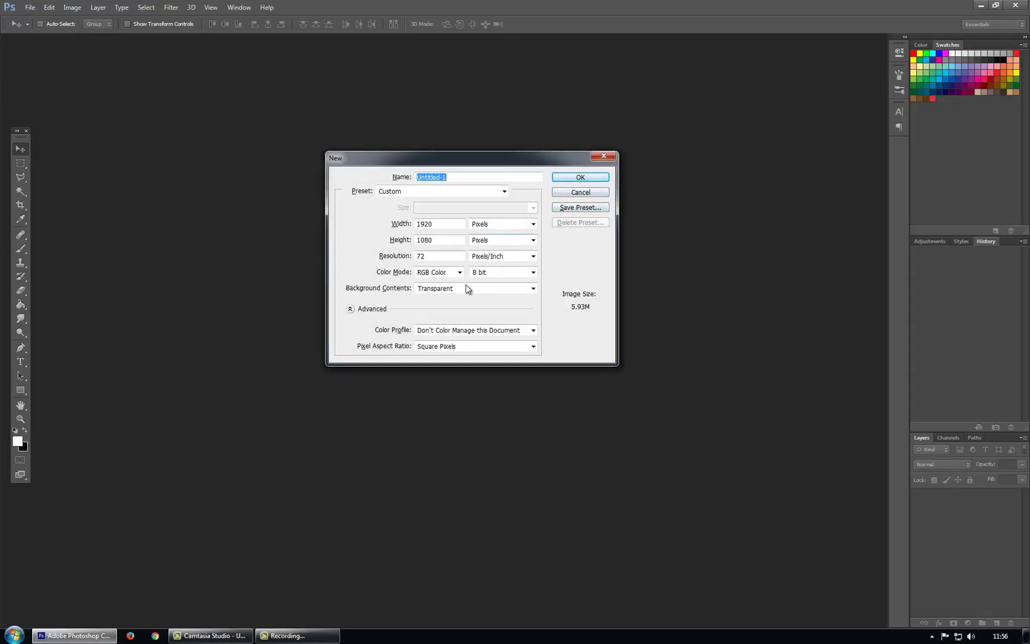
click(468, 289)
click(471, 297)
click(574, 178)
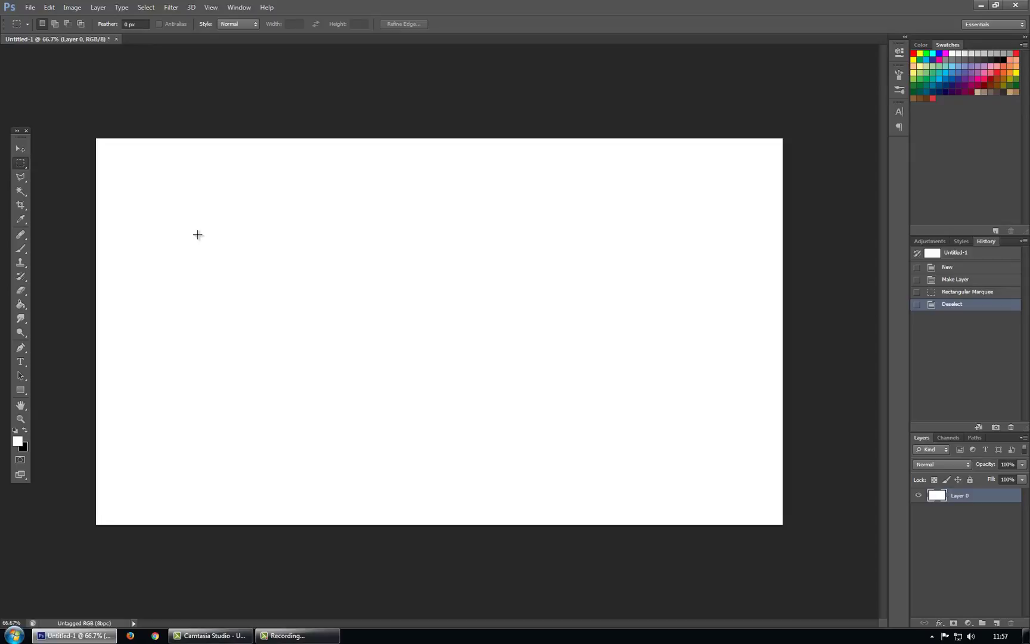
Draw a rectangular marquee selection in the left half of the canvas, deselect it, and review the marquee tool variants, keeping the rectangular one.
drag(198, 235, 415, 391)
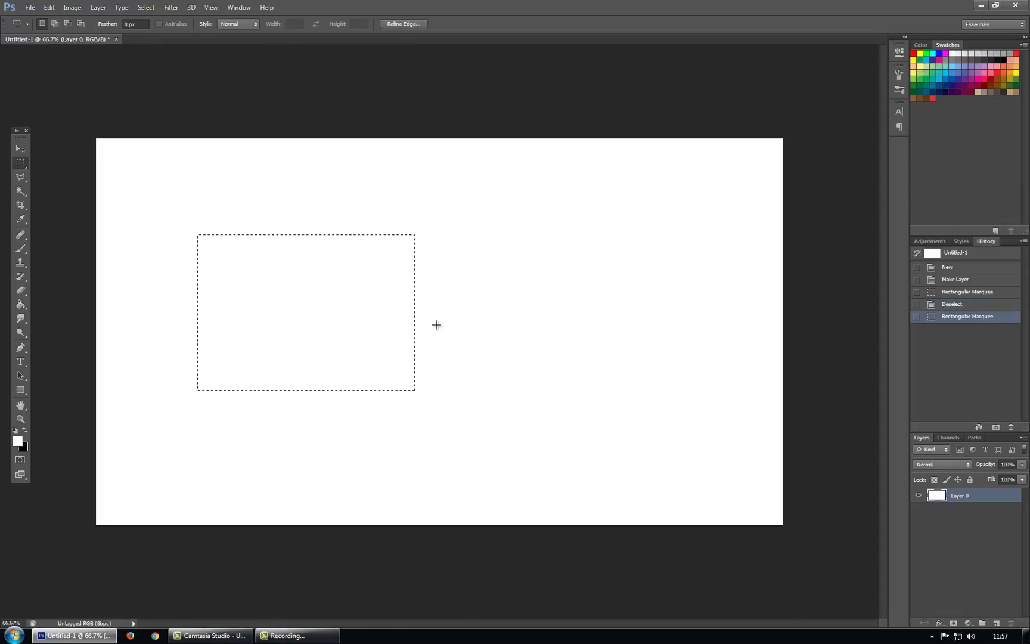
click(354, 298)
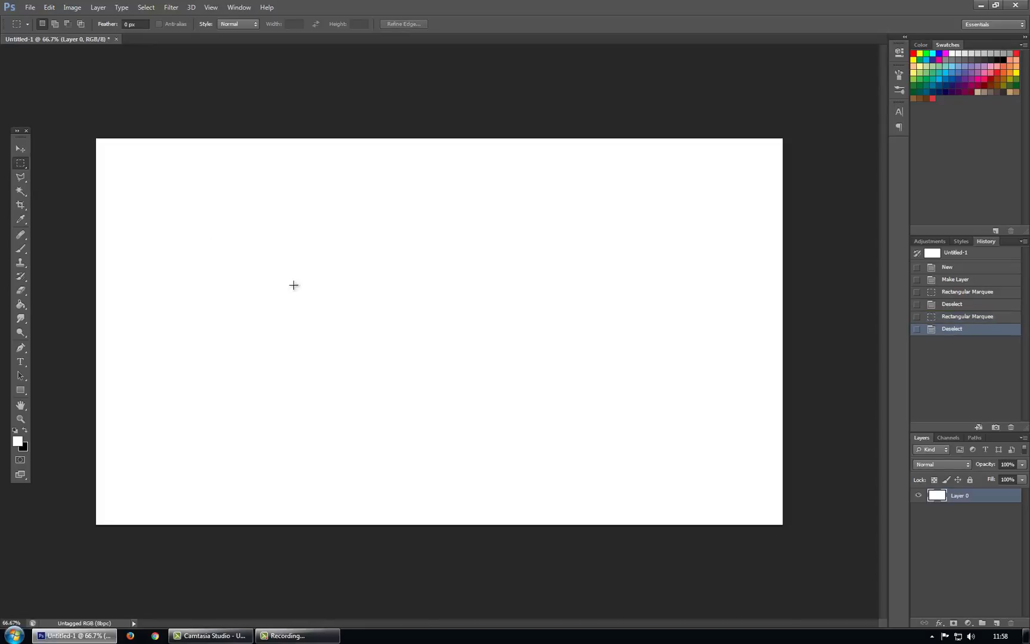
right_click(48, 163)
click(254, 81)
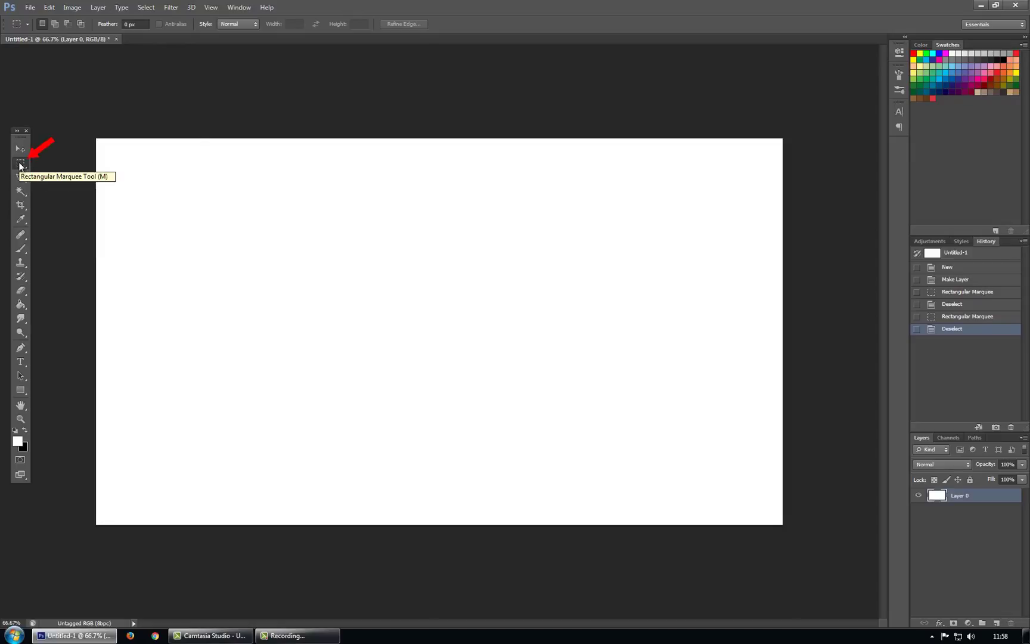
right_click(21, 164)
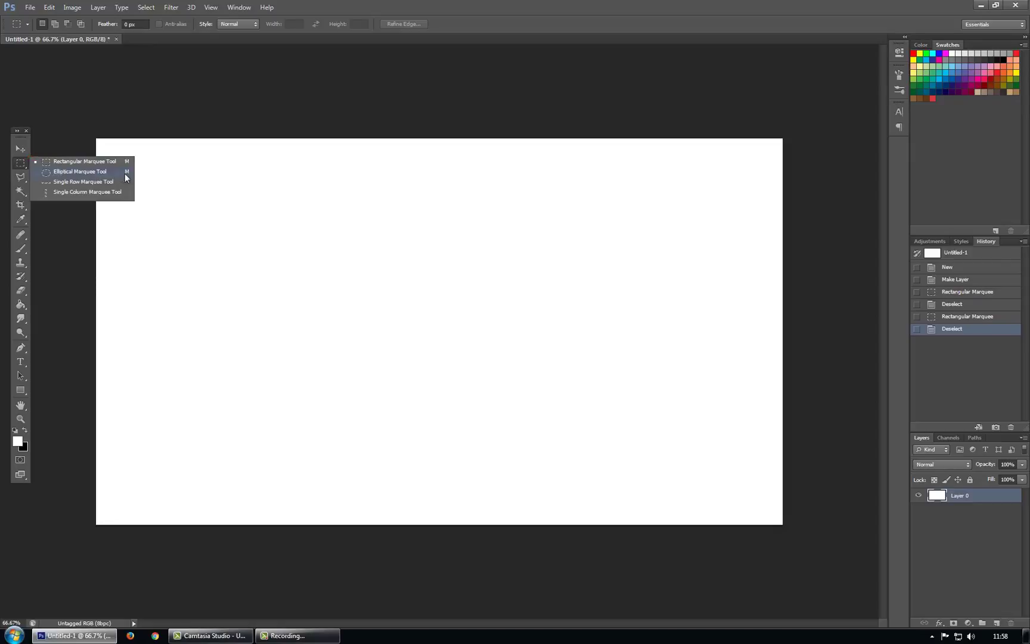
click(70, 165)
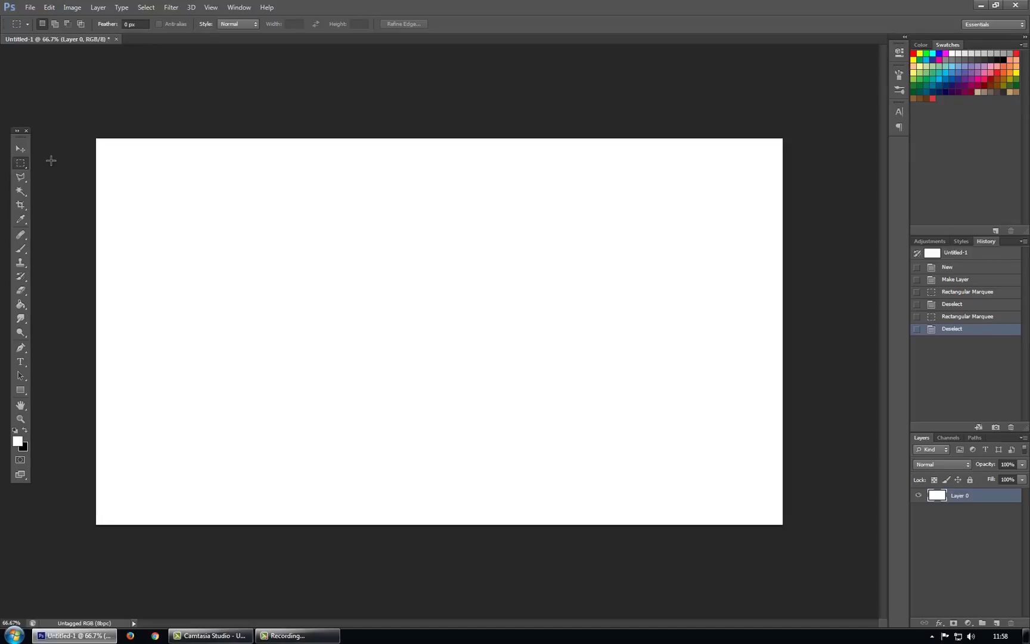
Draw a large, near-circular Elliptical Marquee selection, replace it with two smaller ones towards the canvas's right side, and deselect.
key(shift+m)
drag(202, 237, 411, 437)
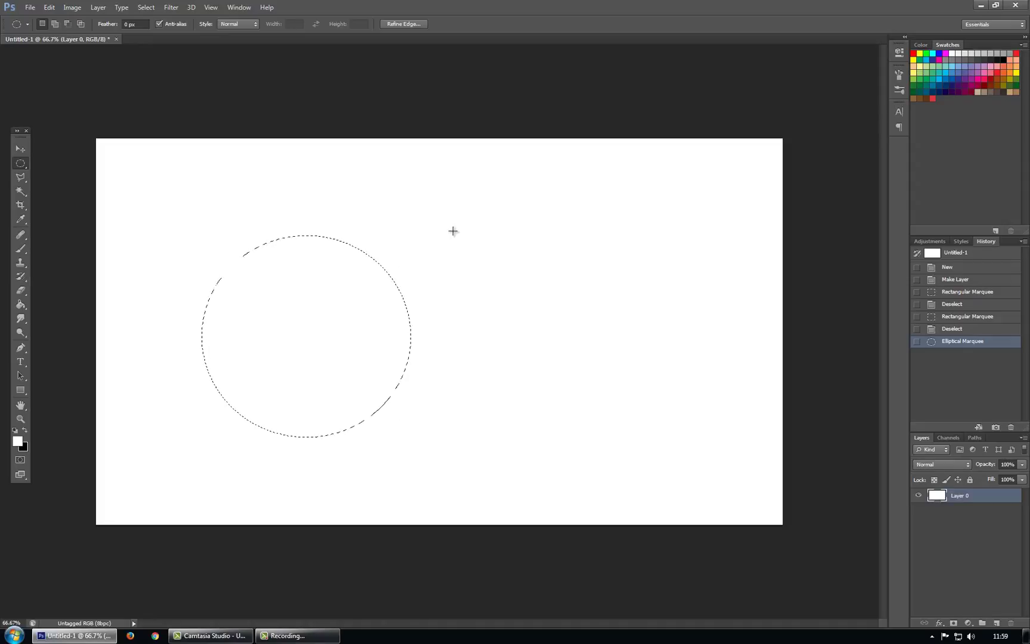
drag(456, 220, 560, 329)
drag(599, 272, 711, 338)
click(674, 310)
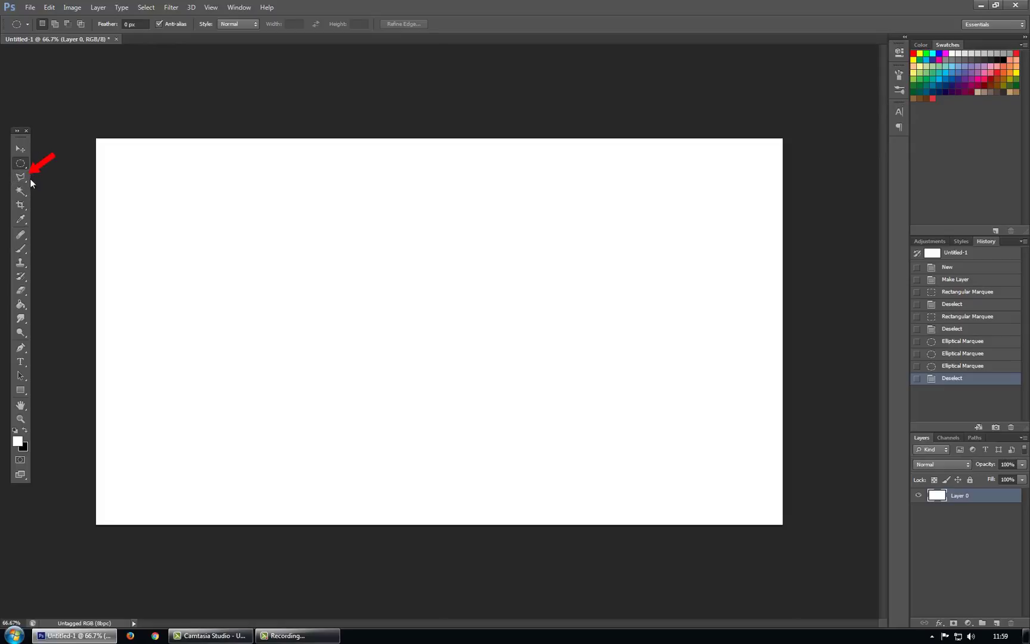
Draw a large irregular freehand selection across the canvas with the Lasso tool.
drag(22, 177, 79, 181)
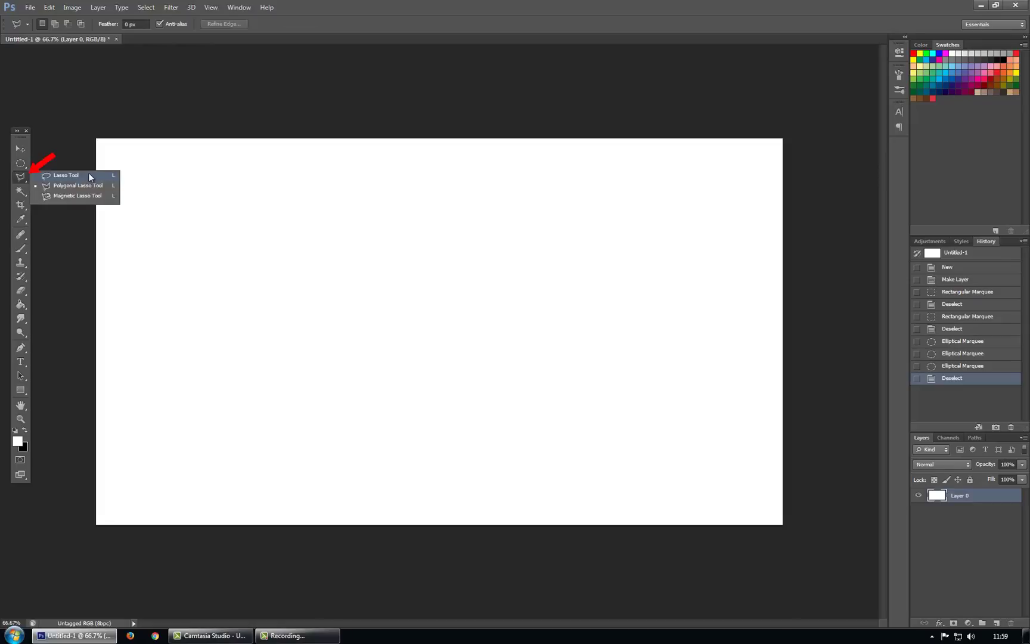
click(90, 174)
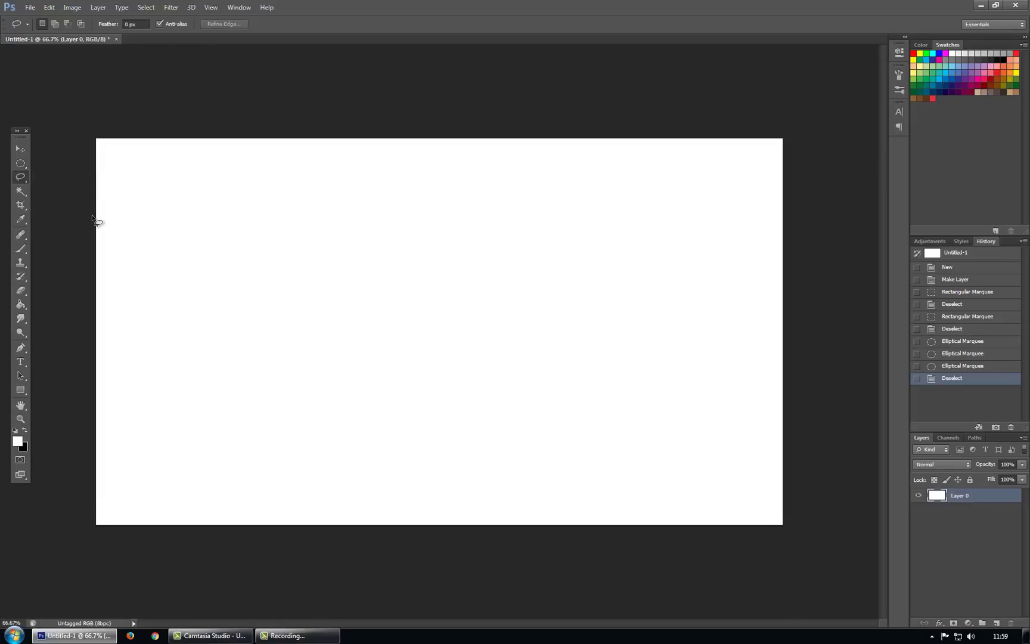
right_click(118, 260)
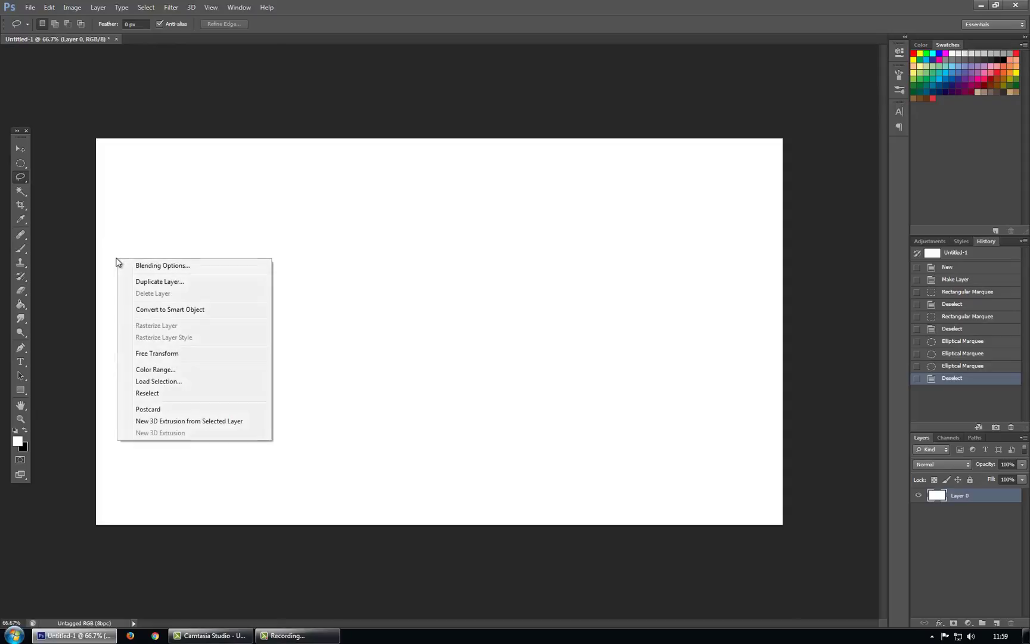
click(267, 4)
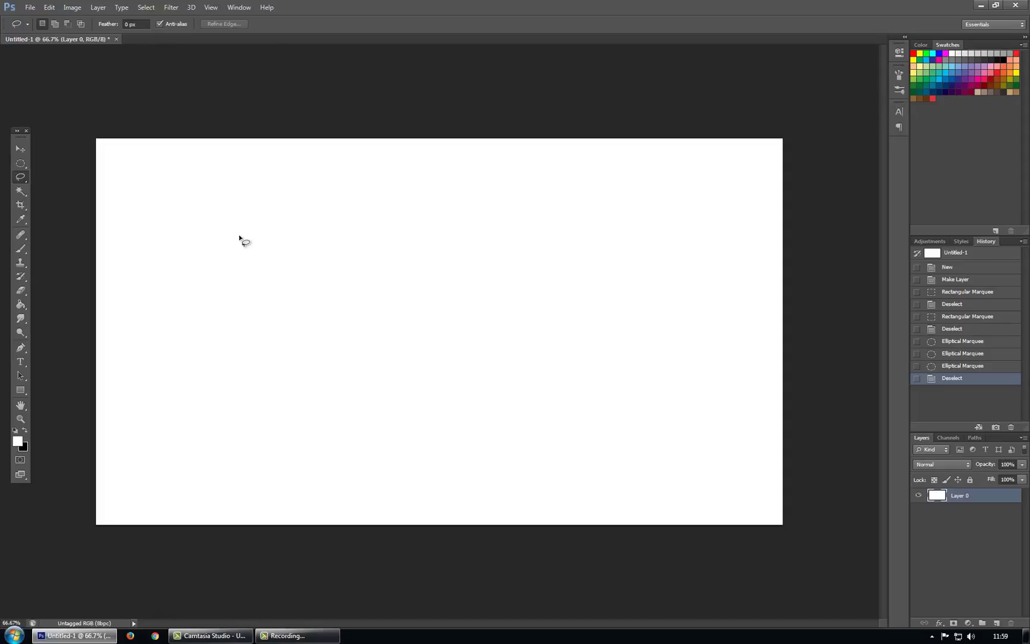
mouse_move(239, 237)
mouse_down()
mouse_move(353, 236)
mouse_move(461, 313)
mouse_move(586, 302)
mouse_move(605, 360)
mouse_move(539, 402)
mouse_move(474, 470)
mouse_move(472, 393)
mouse_move(453, 381)
mouse_move(373, 447)
mouse_move(306, 463)
mouse_move(233, 421)
mouse_move(182, 410)
mouse_move(196, 313)
mouse_move(143, 232)
mouse_move(172, 157)
mouse_move(229, 290)
mouse_move(239, 238)
mouse_up()
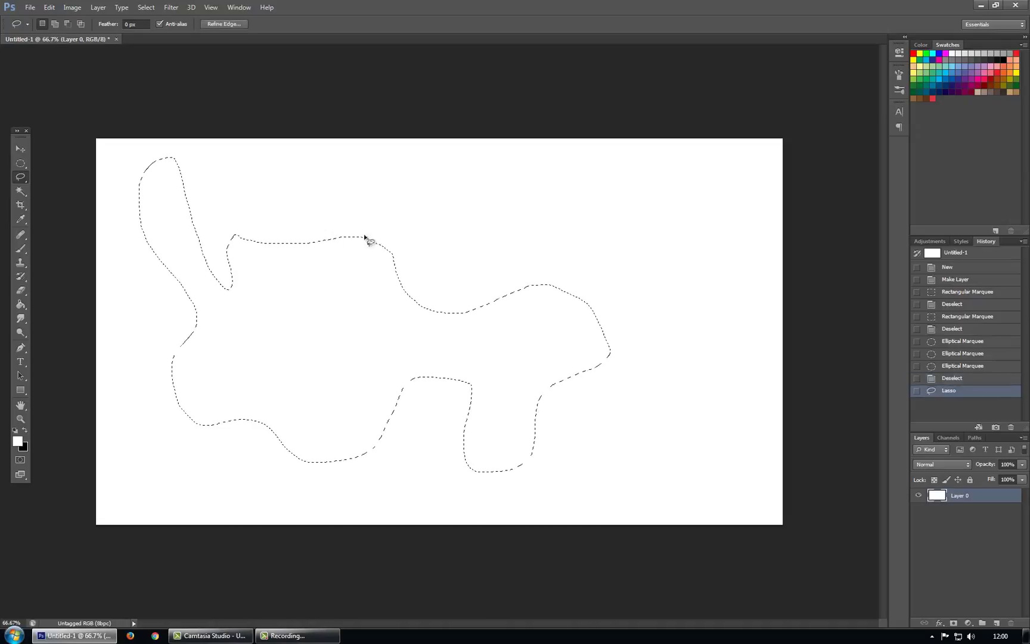
Replace the freehand selection with a series of other Lasso shapes, including long horizontal strips, and clear the selection.
mouse_move(473, 224)
mouse_down()
mouse_move(477, 270)
mouse_move(495, 246)
mouse_move(484, 225)
mouse_up()
mouse_move(567, 237)
mouse_down()
mouse_move(571, 303)
mouse_move(605, 257)
mouse_move(583, 230)
mouse_move(559, 248)
mouse_up()
mouse_move(404, 297)
mouse_down()
mouse_move(480, 200)
mouse_move(221, 206)
mouse_move(322, 267)
mouse_move(349, 266)
mouse_move(268, 368)
mouse_move(306, 371)
mouse_move(346, 321)
mouse_move(382, 271)
mouse_up()
click(350, 402)
drag(348, 398, 736, 398)
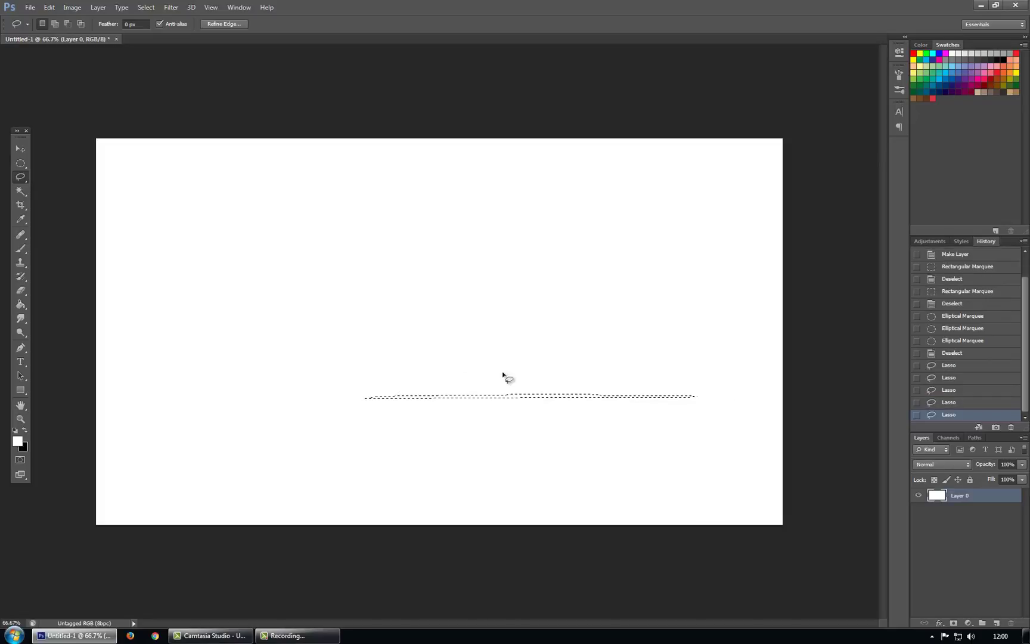
drag(292, 347, 739, 362)
mouse_move(337, 287)
mouse_down()
mouse_move(697, 286)
mouse_move(709, 285)
mouse_move(710, 267)
mouse_move(674, 231)
mouse_move(323, 236)
mouse_up()
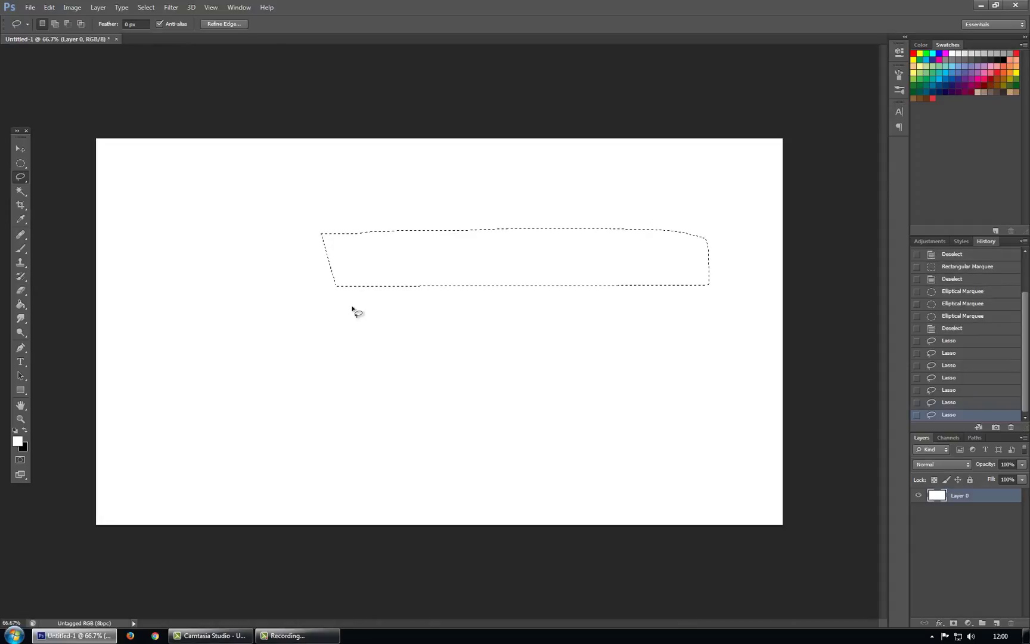
click(244, 284)
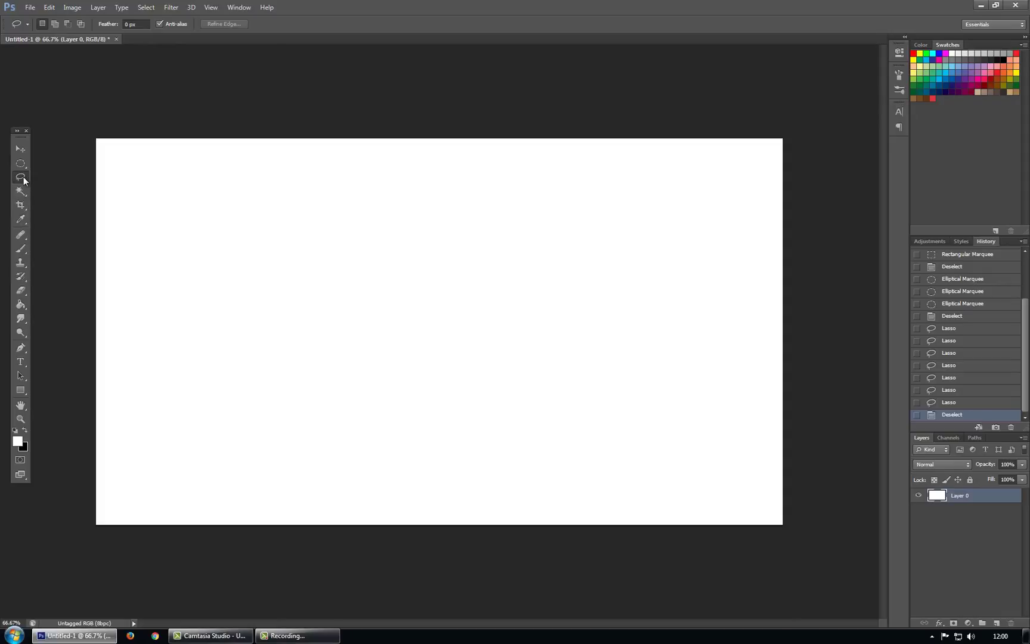
Draw a closed zigzag selection spanning most of the canvas with the Polygonal Lasso tool, and deselect it.
key(shift+l)
click(201, 289)
click(237, 416)
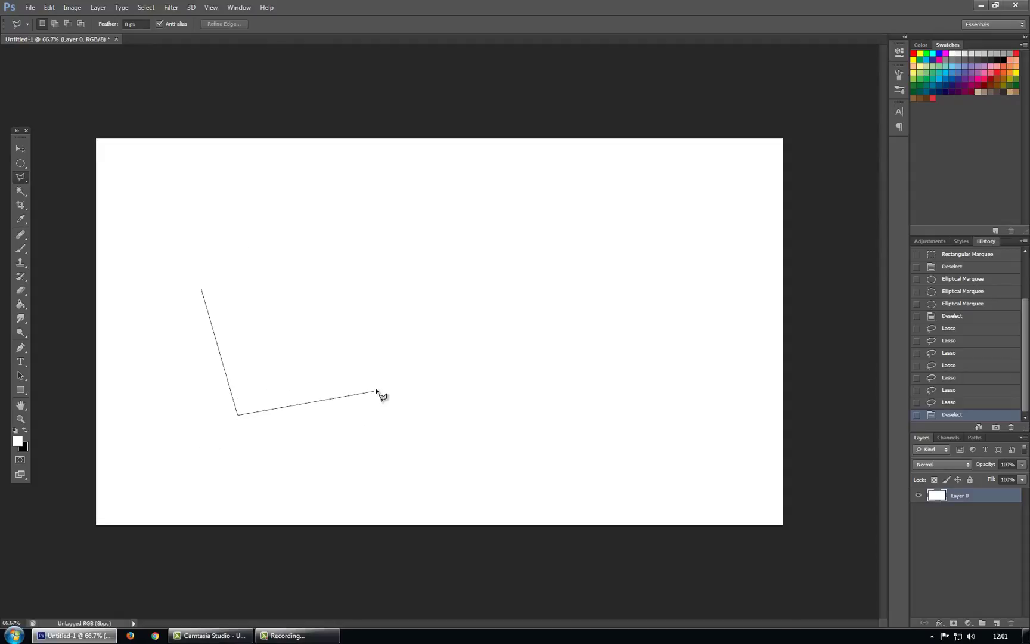
click(367, 422)
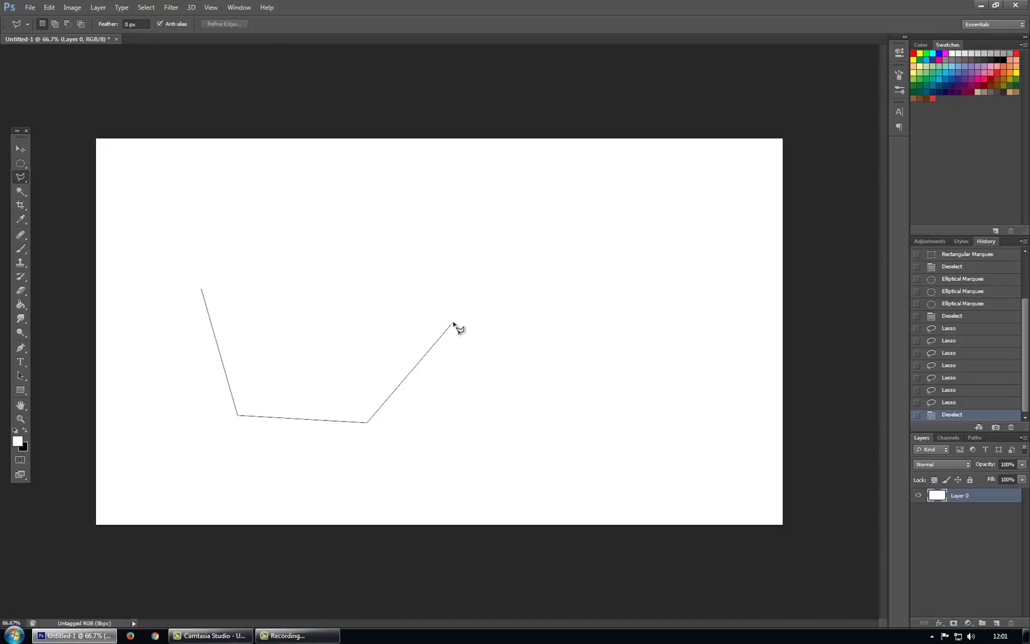
click(453, 323)
click(496, 418)
click(604, 416)
click(675, 295)
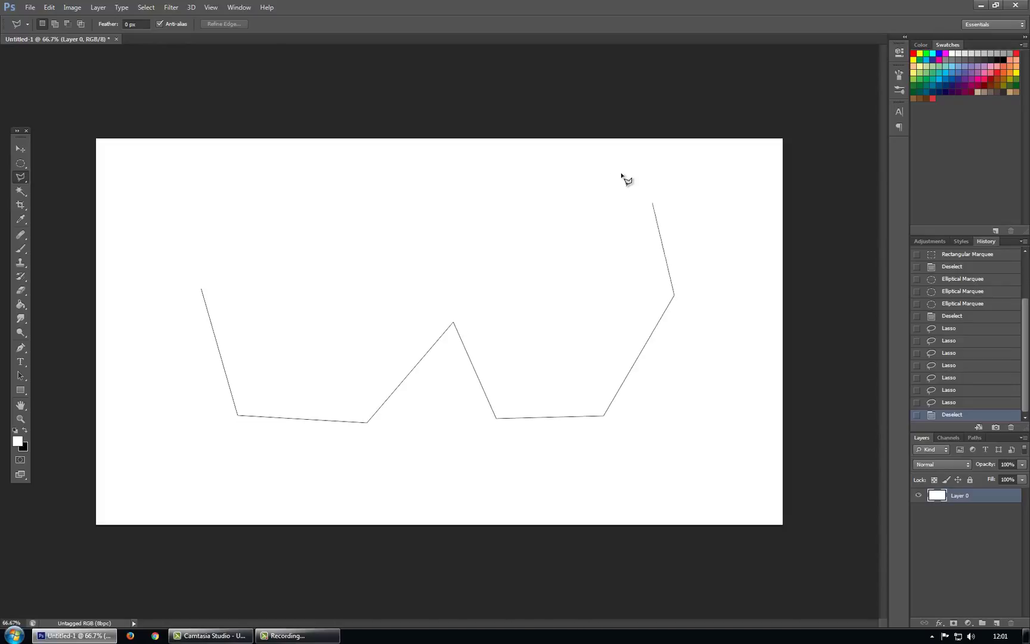
click(611, 169)
click(479, 212)
click(458, 267)
click(411, 183)
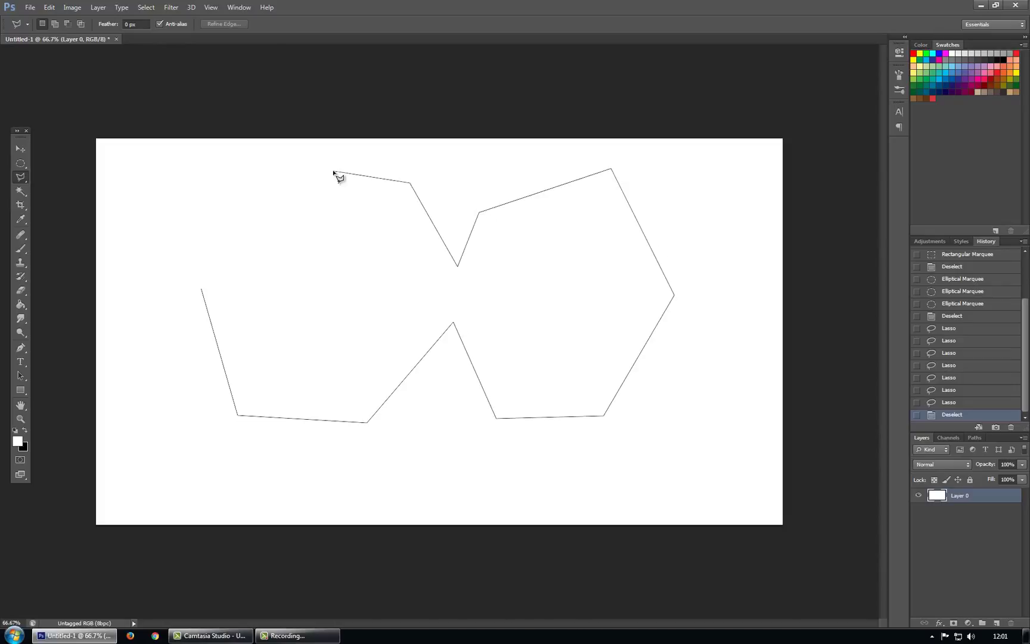
click(333, 171)
click(314, 328)
click(260, 199)
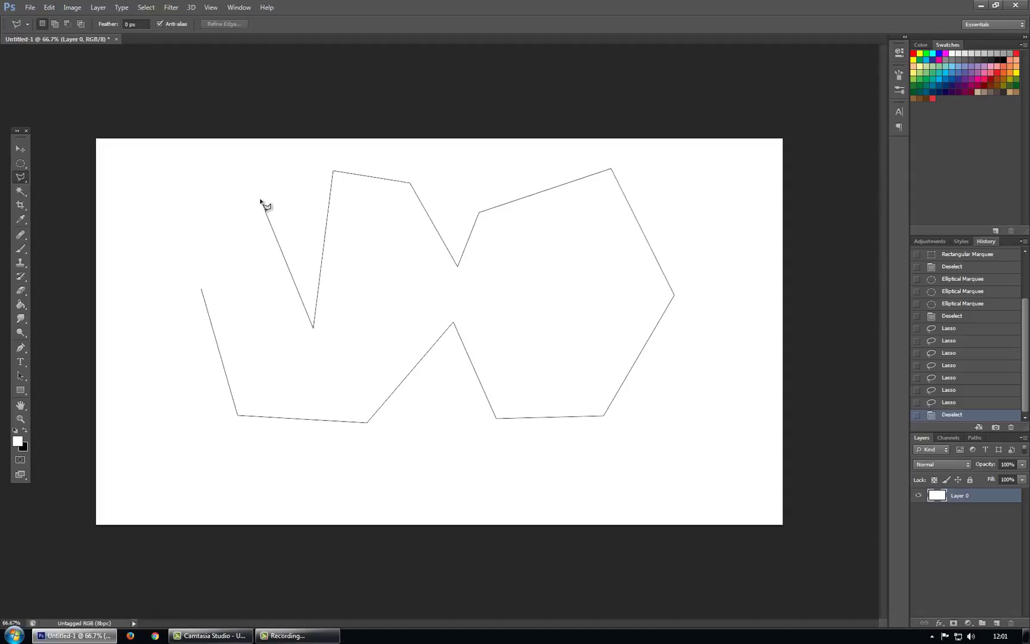
click(151, 206)
click(114, 341)
double_click(149, 454)
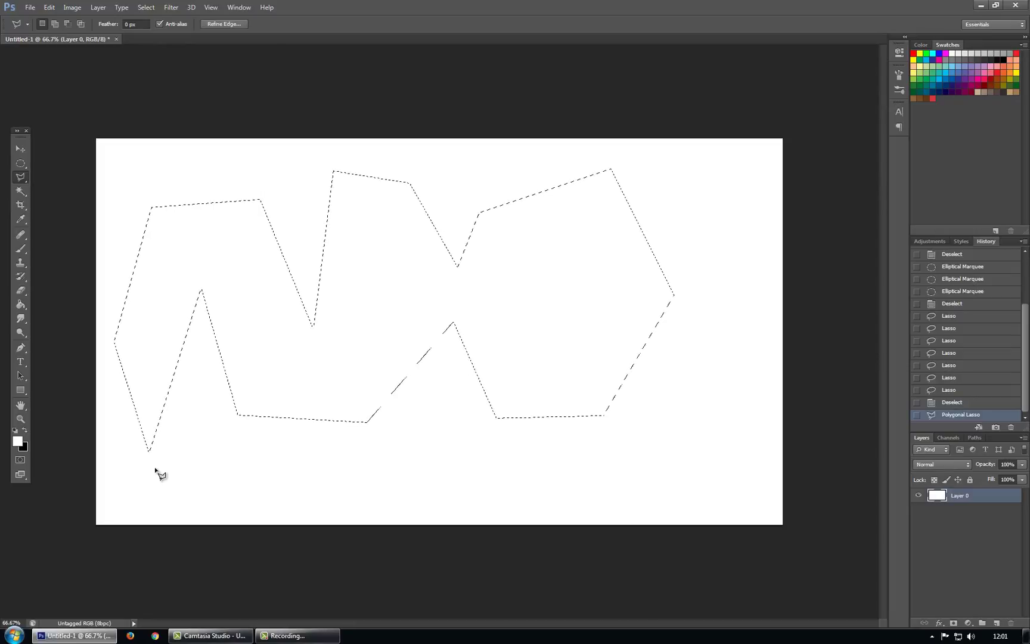
key(ctrl+d)
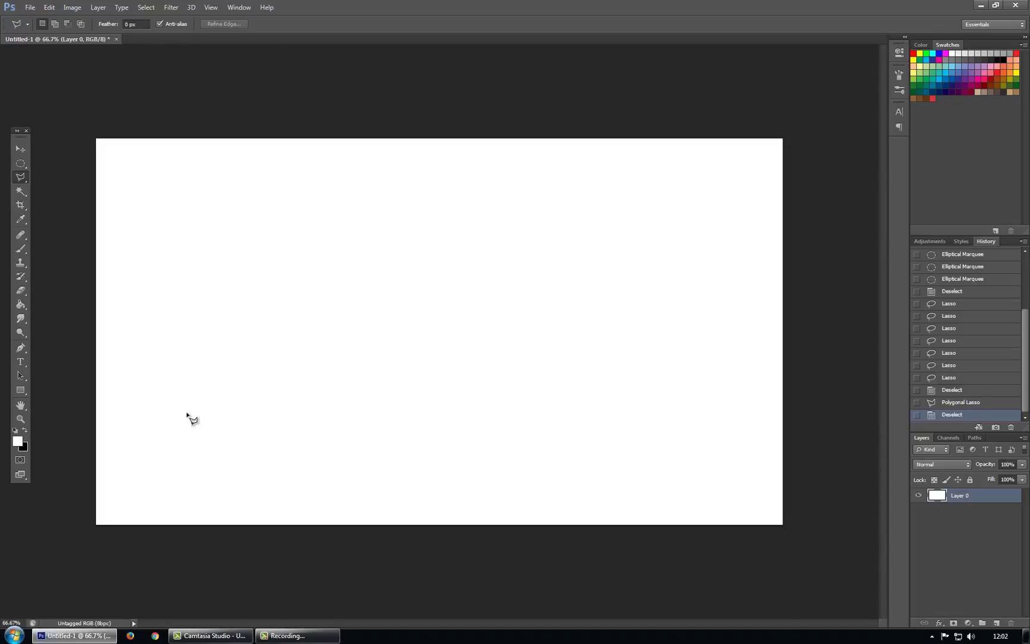
click(232, 416)
click(354, 370)
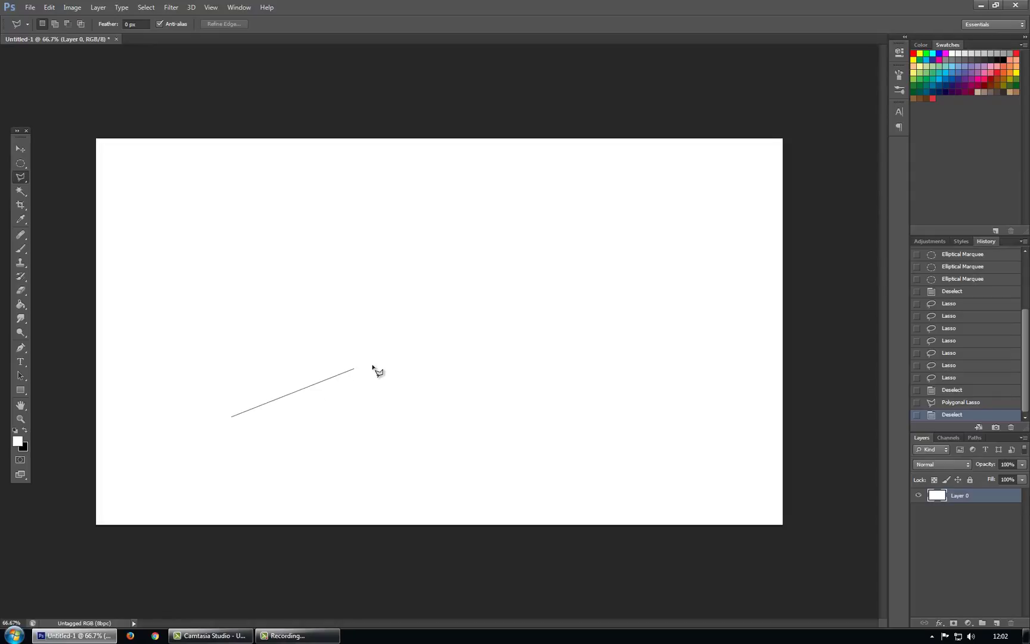
click(516, 338)
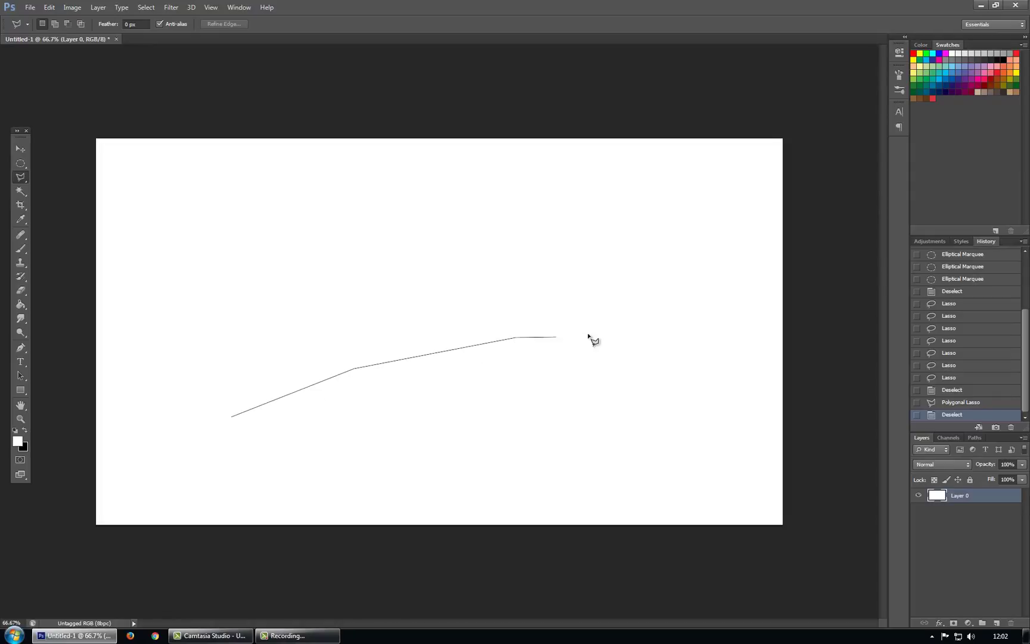
click(649, 329)
key(Escape)
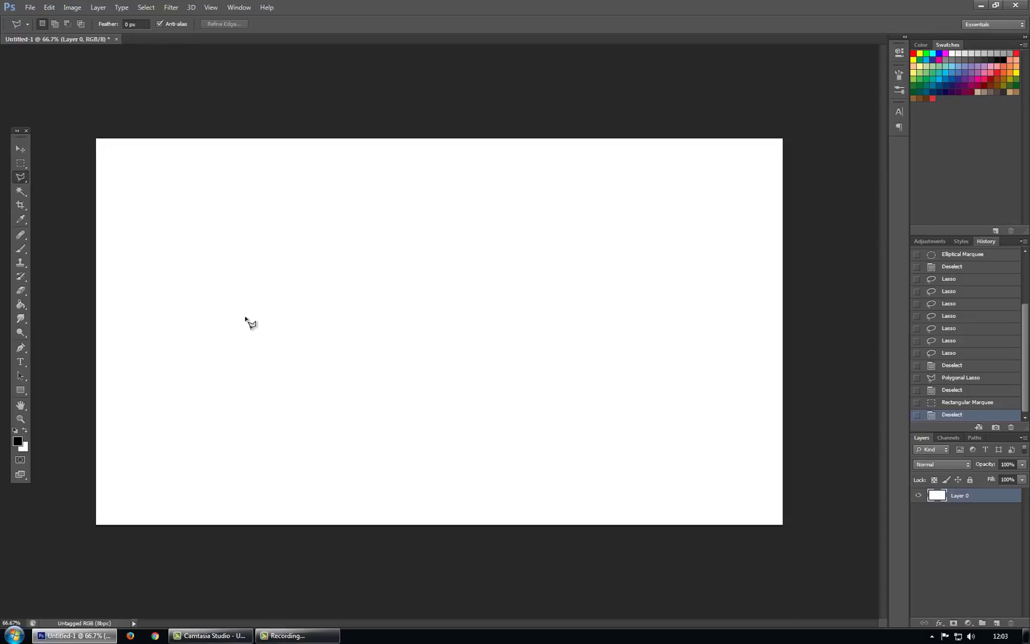
Outline a closed, angular arch-like selection across the middle of the canvas with the Polygonal Lasso tool.
click(200, 319)
click(378, 207)
click(436, 257)
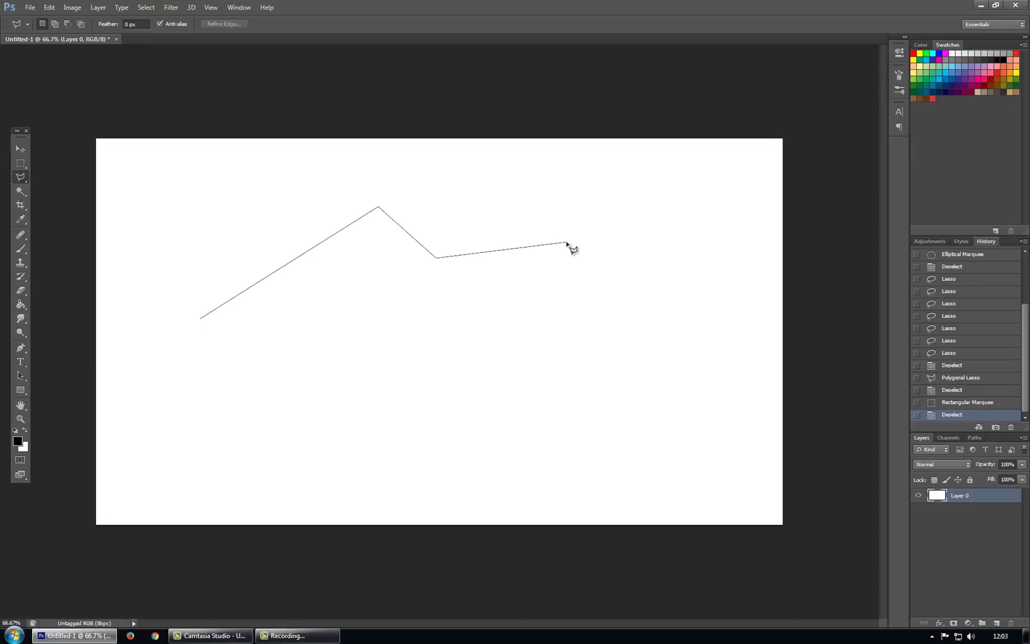
click(566, 243)
click(636, 424)
click(418, 431)
click(449, 332)
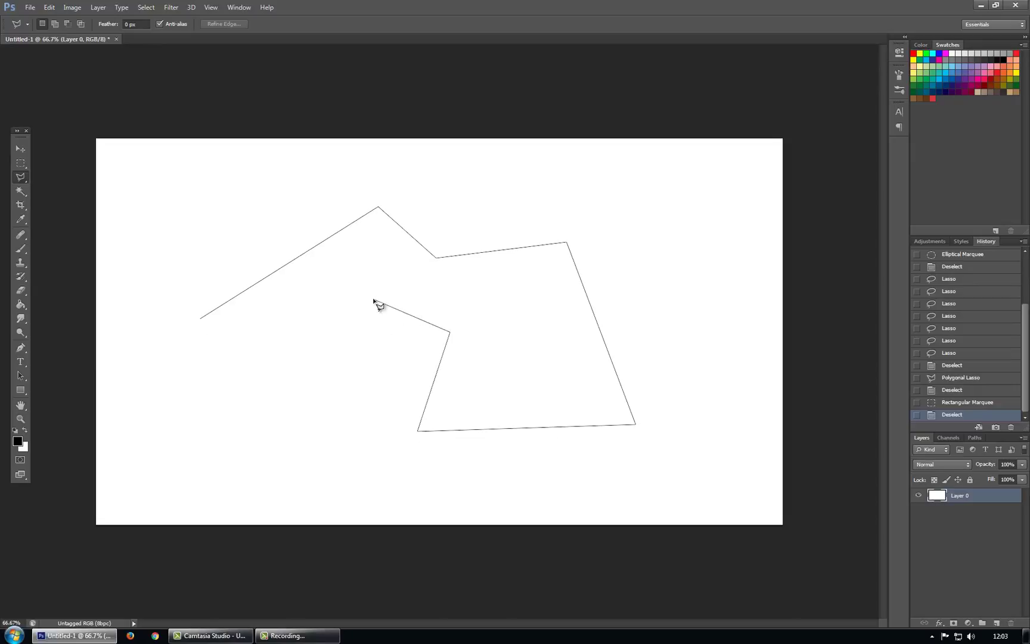
click(373, 299)
click(301, 401)
click(155, 383)
click(189, 332)
click(186, 308)
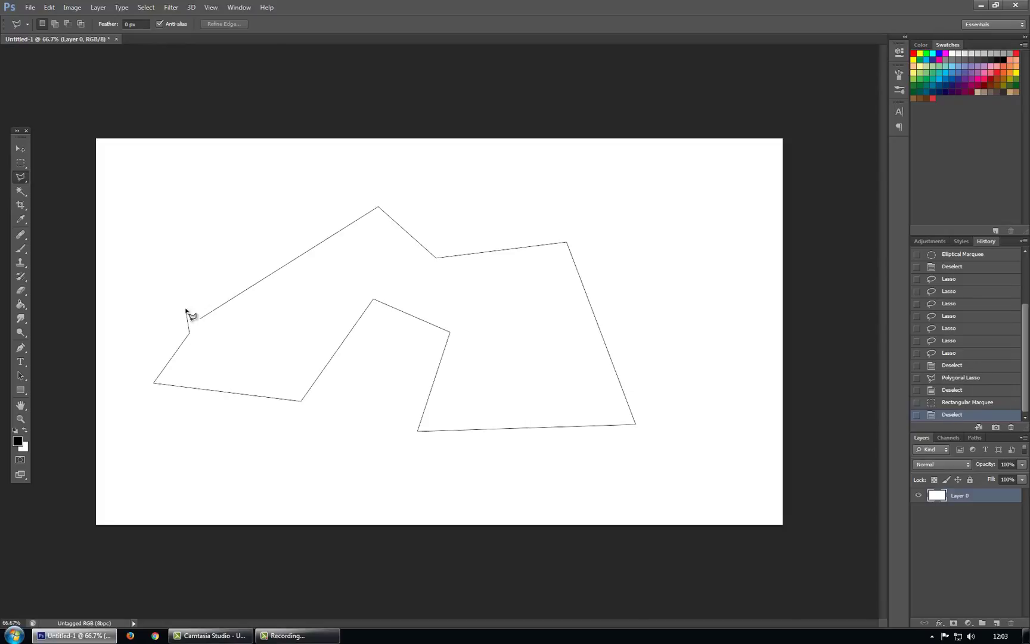
click(201, 319)
Fill the polygonal selection with the black foreground colour using the Paint Bucket, and deselect.
key(g)
click(263, 323)
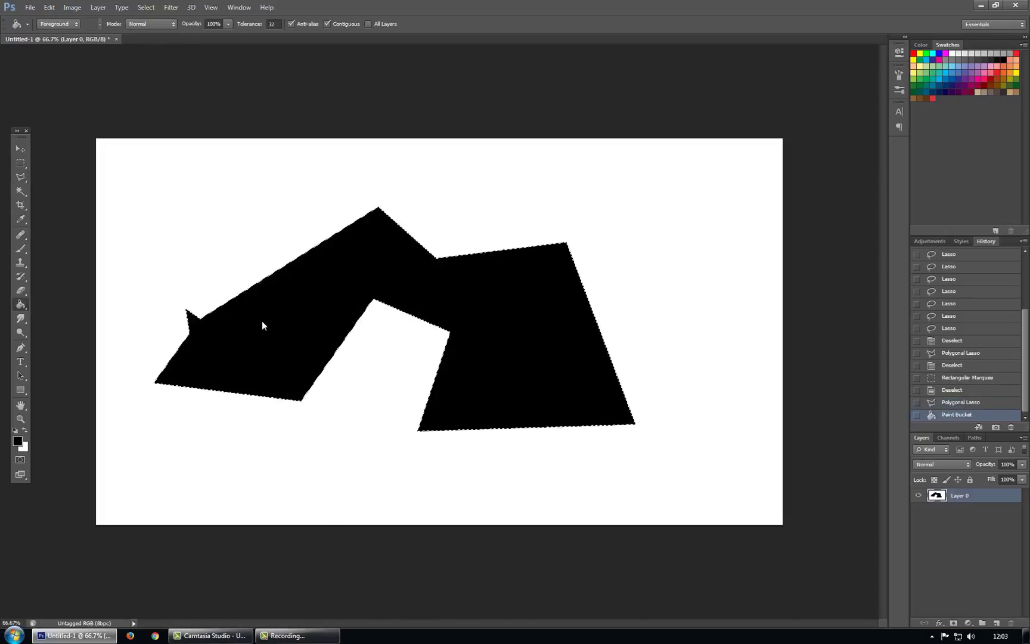
key(ctrl+d)
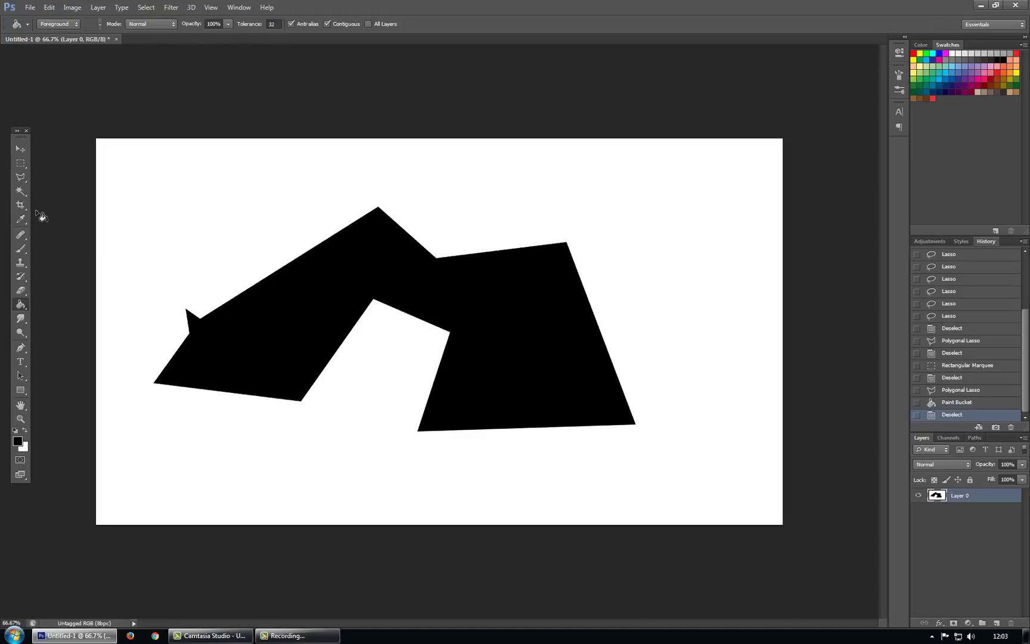
Activate the Magnetic Lasso tool and try tracing the black shape's upper edge from its peak to the upper-right corner.
click(25, 177)
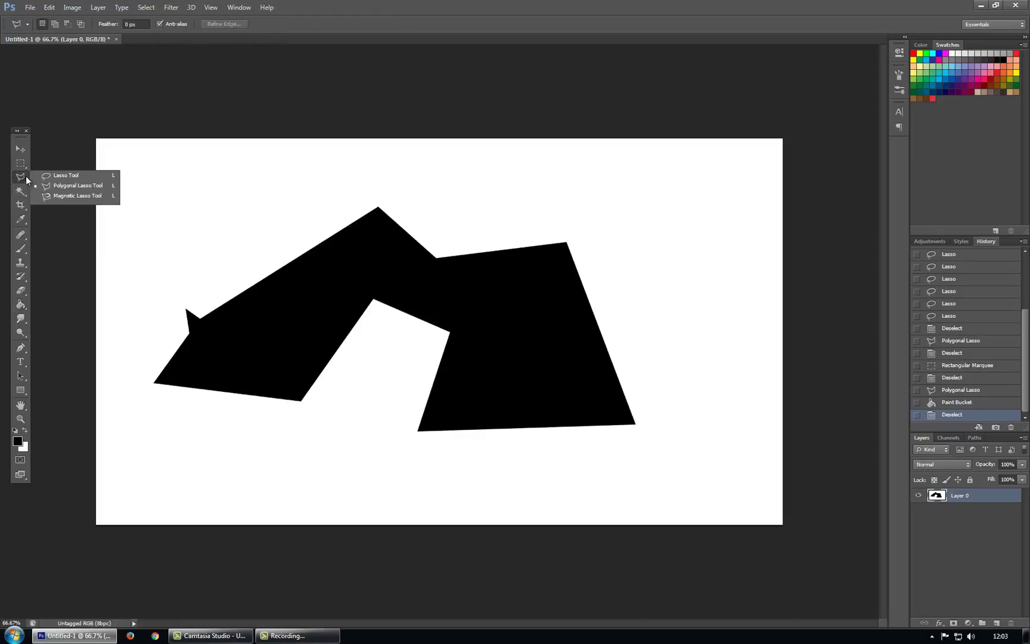
click(56, 195)
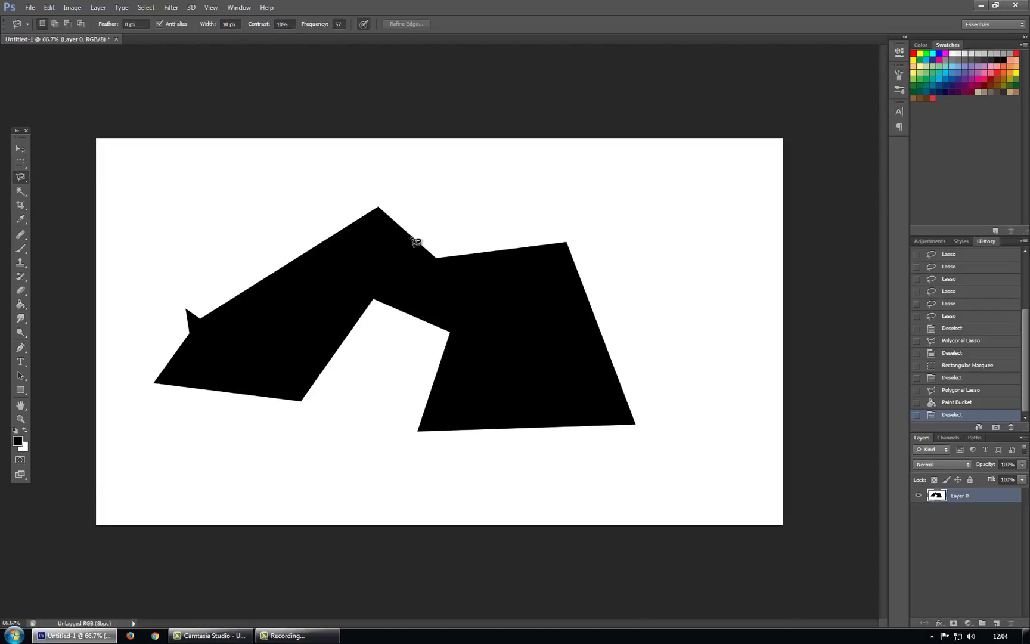
key(ctrl+plus)
key(ctrl+plus)
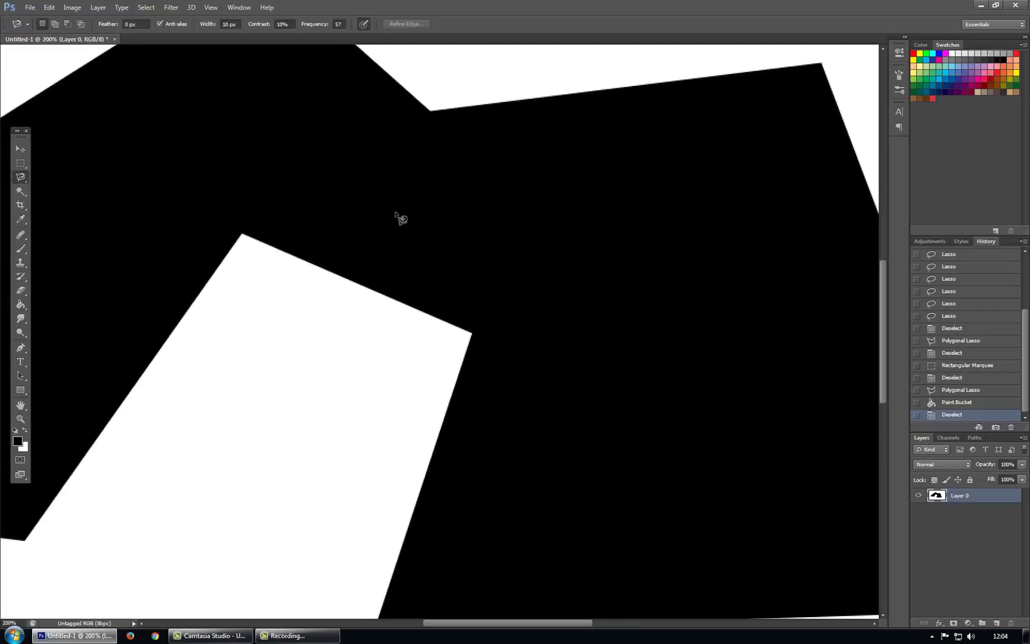
scroll(394, 225, up, 5)
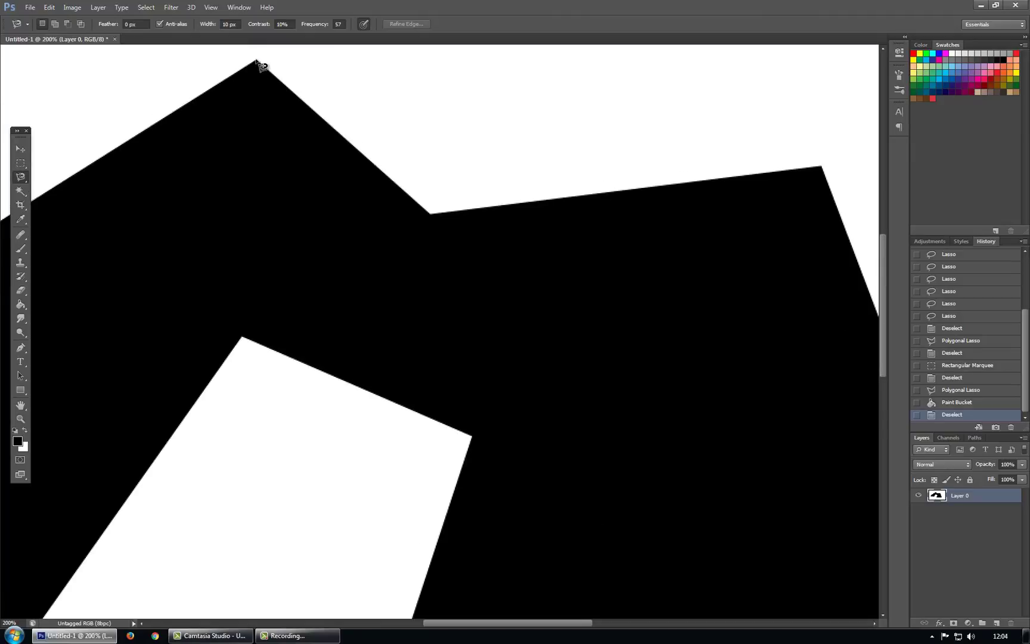
click(256, 60)
click(821, 167)
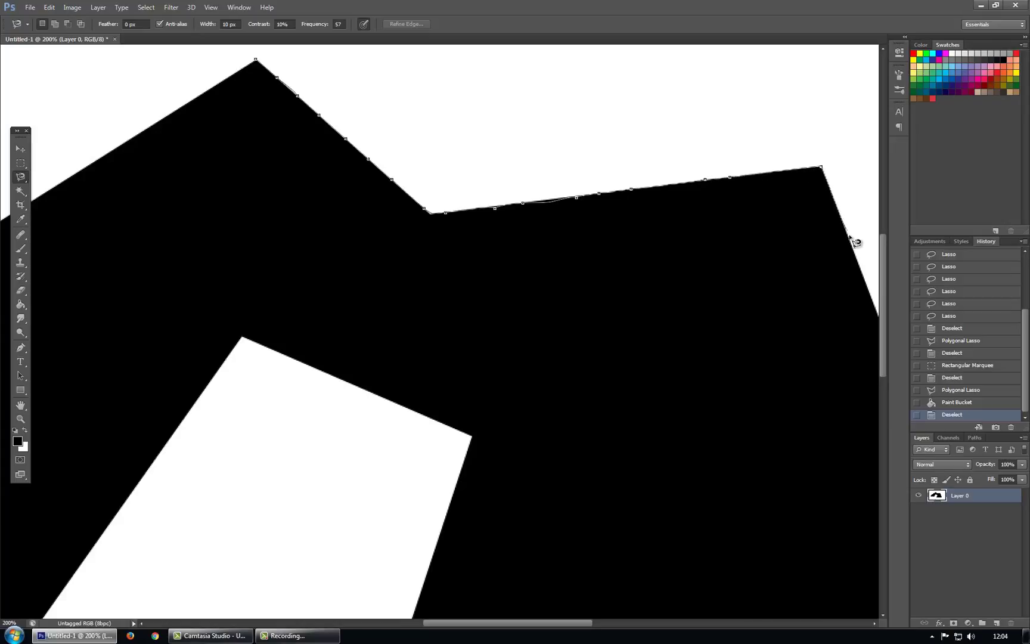
key(Escape)
Enclose the upper band of the black shape in a Magnetic Lasso selection that follows its top edge, and deselect.
click(863, 275)
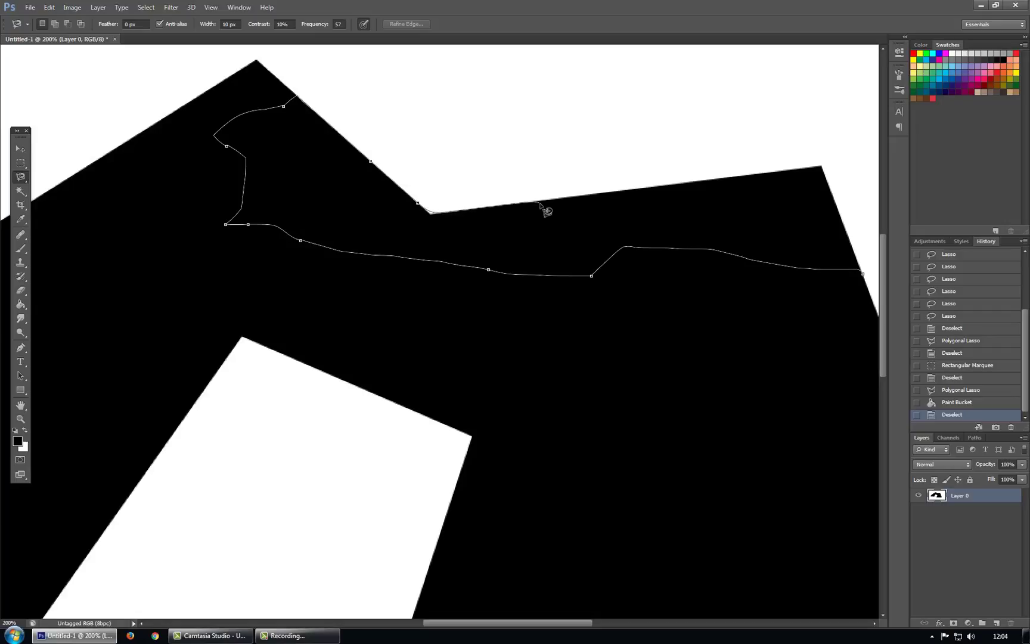
click(863, 274)
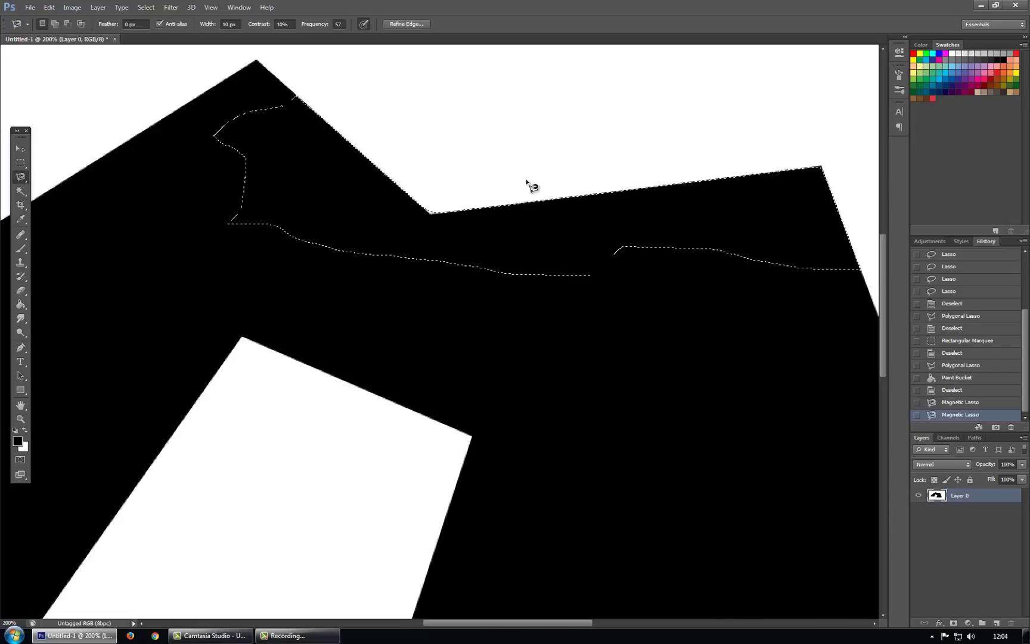
key(ctrl+minus)
key(ctrl+minus)
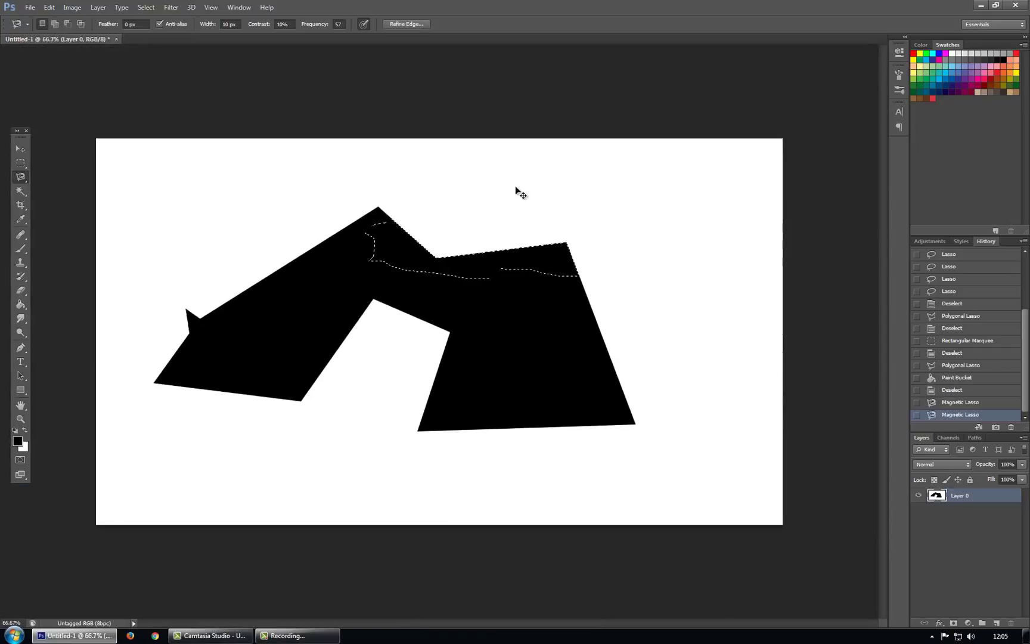
key(ctrl+d)
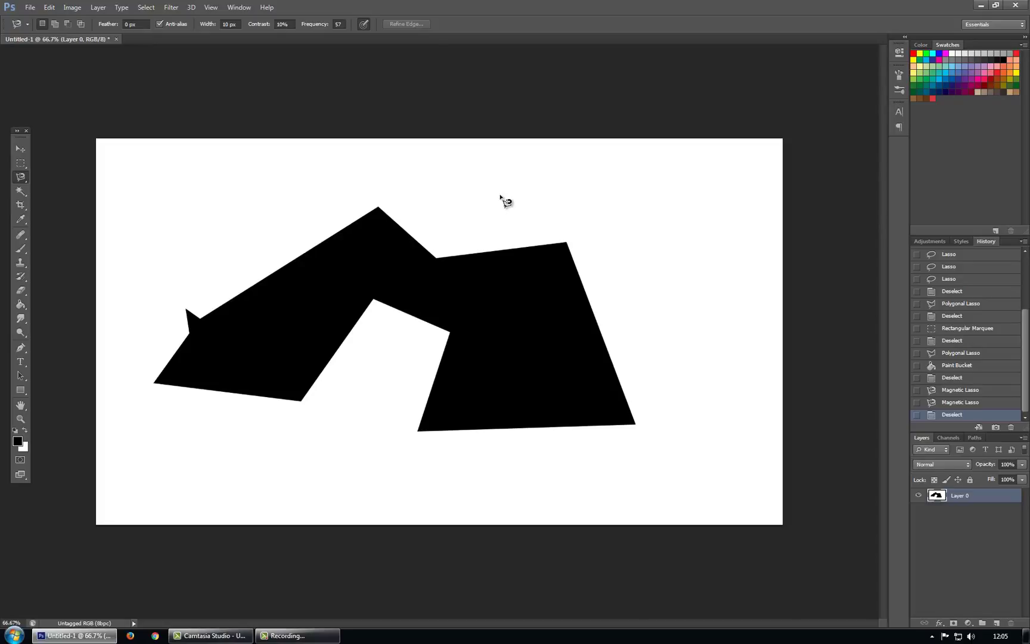
Select the black shape with the Magic Wand at a tolerance of 32.
click(20, 191)
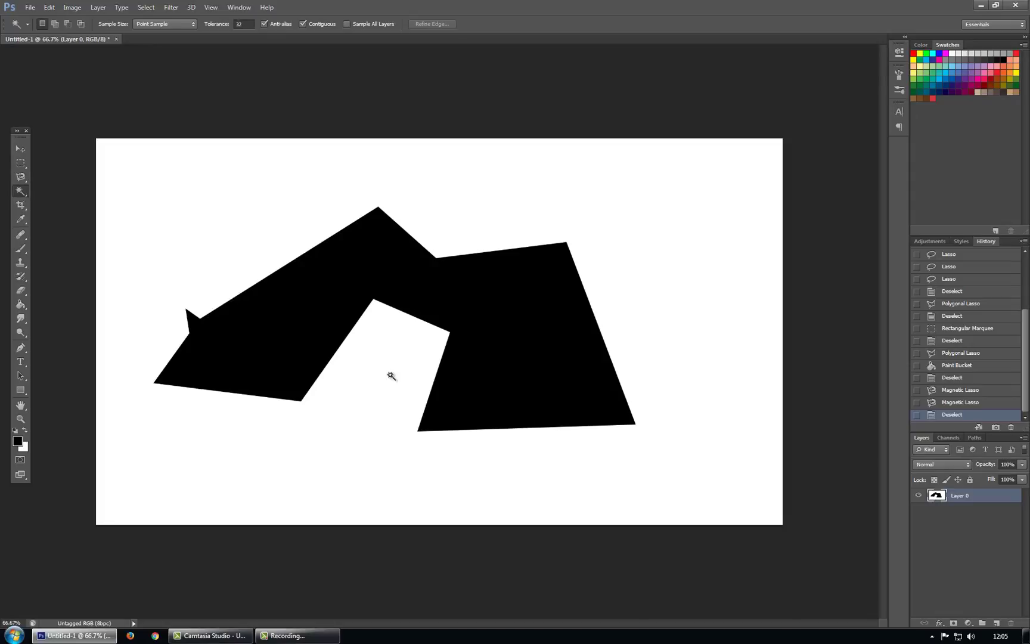
click(410, 297)
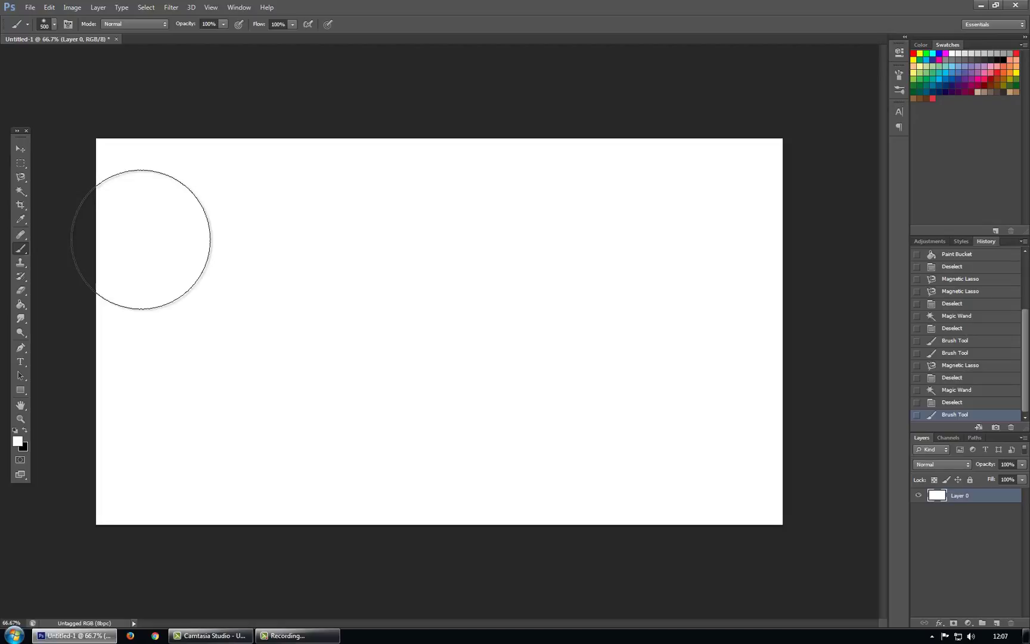
Cycle through the lasso tool variants from the Magnetic Lasso to the Polygonal Lasso.
key(l)
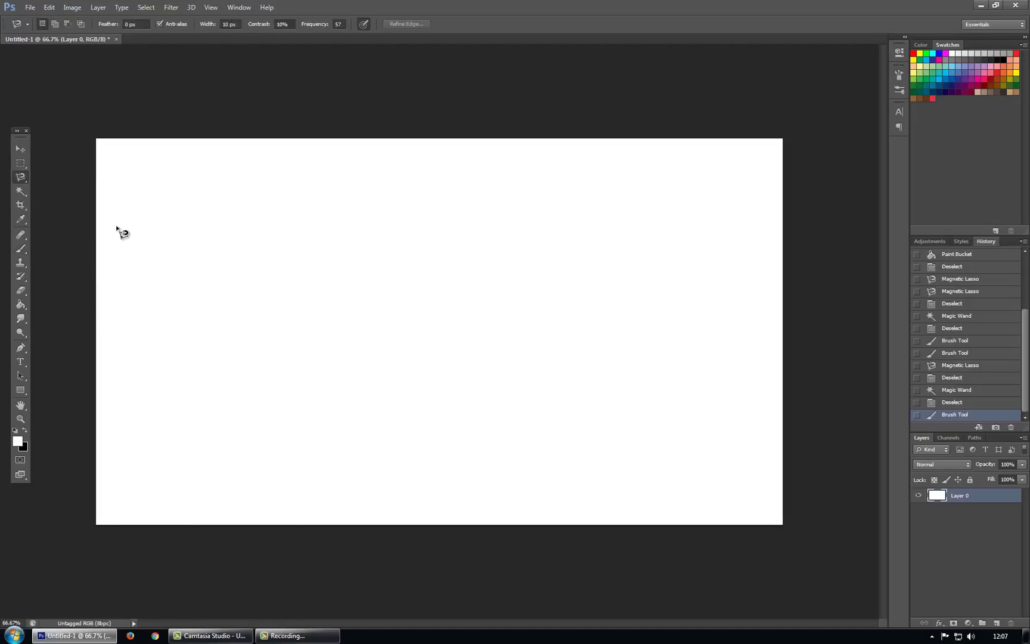
key(shift+l)
key(shift+l)
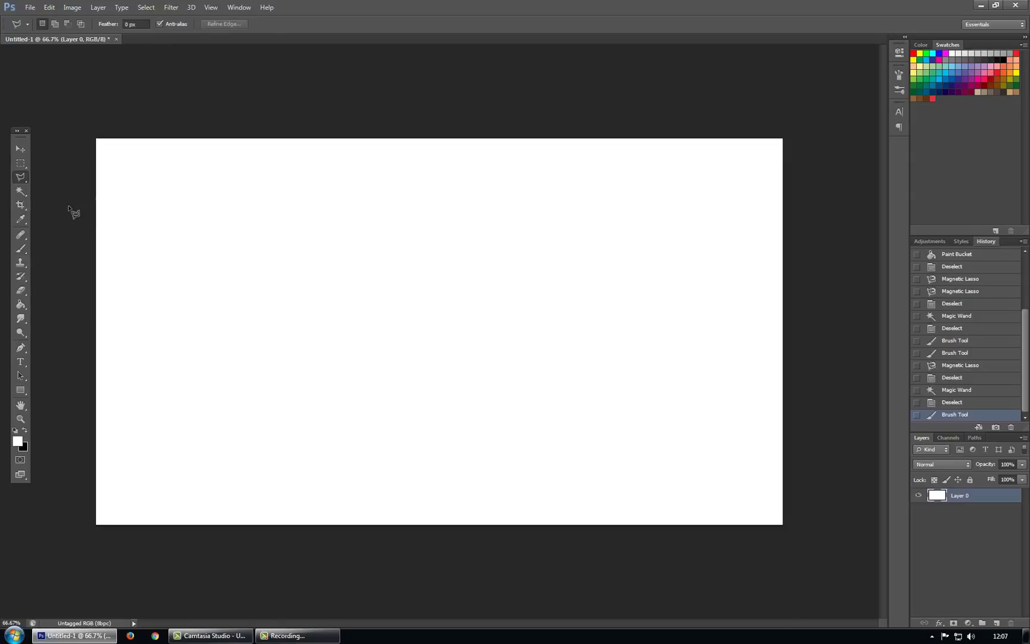
Draw a small rectangular marquee outward from its centre in the canvas's upper-left area, and deselect.
key(m)
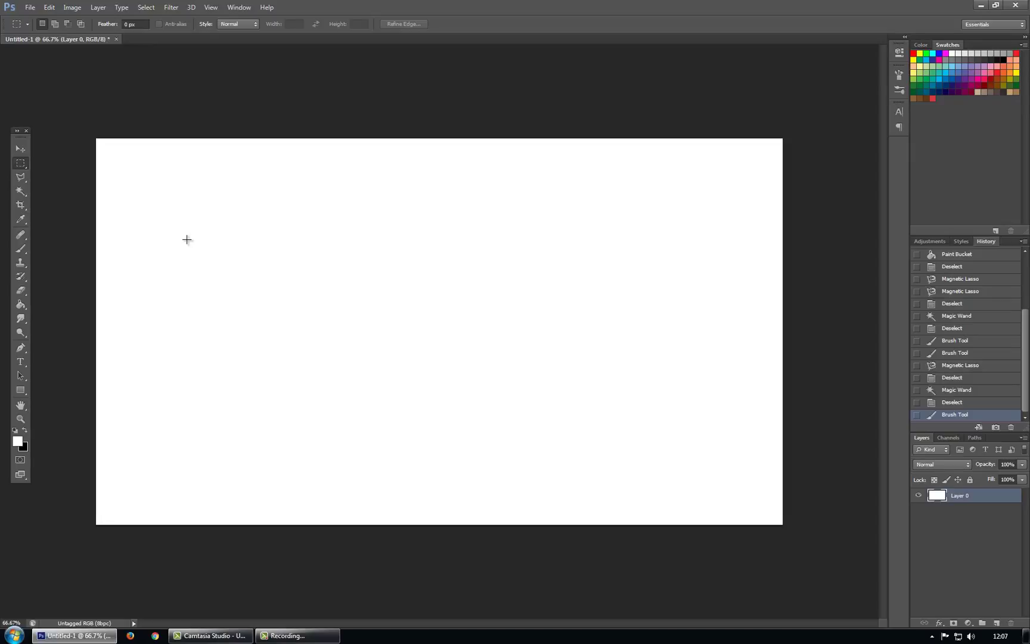
mouse_move(181, 220)
mouse_down()
mouse_move(407, 400)
mouse_move(313, 334)
mouse_move(285, 278)
mouse_move(217, 240)
mouse_move(218, 264)
mouse_move(236, 277)
mouse_move(246, 267)
mouse_move(223, 228)
mouse_up()
key(shift)
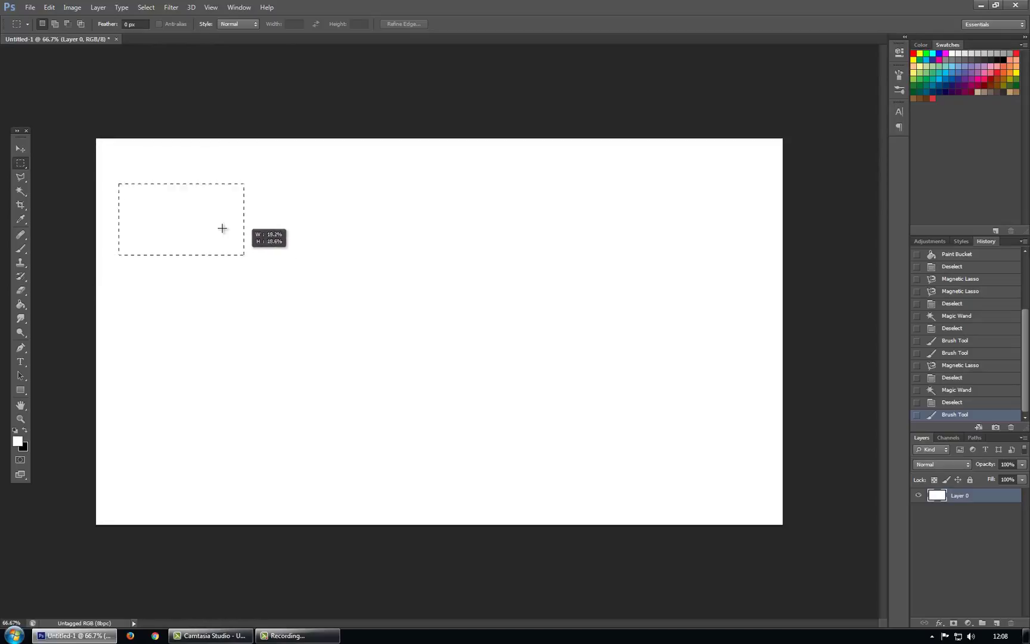
mouse_move(226, 265)
mouse_down()
mouse_move(248, 280)
mouse_move(218, 293)
mouse_move(242, 270)
mouse_move(226, 272)
mouse_move(269, 324)
mouse_move(368, 384)
mouse_move(214, 239)
mouse_move(276, 313)
mouse_move(226, 256)
mouse_up()
click(193, 248)
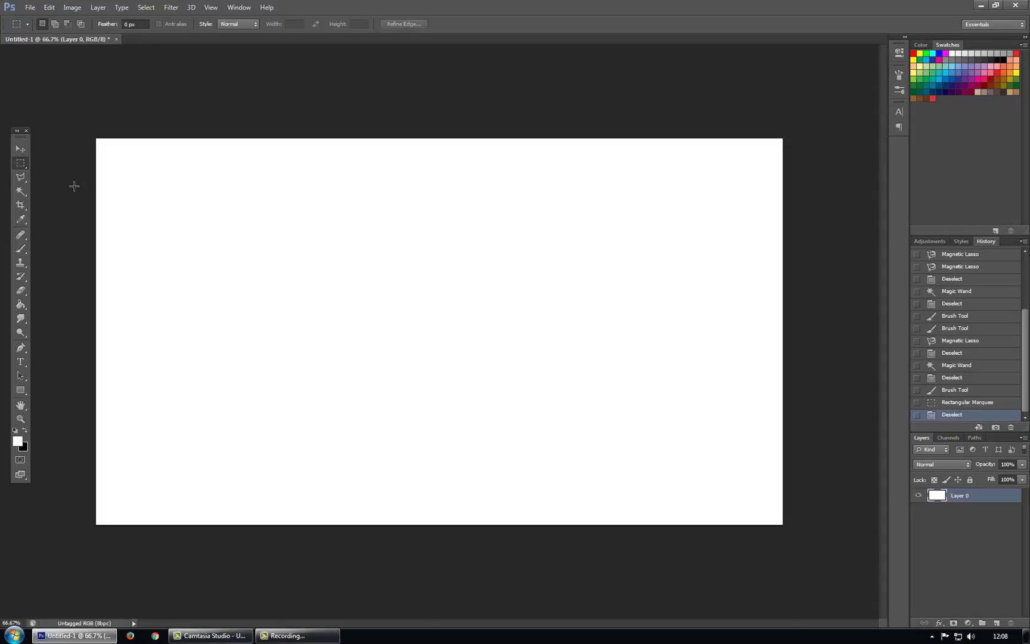
Draw an elliptical marquee selection slightly left of the canvas centre.
key(shift+m)
drag(285, 268, 436, 400)
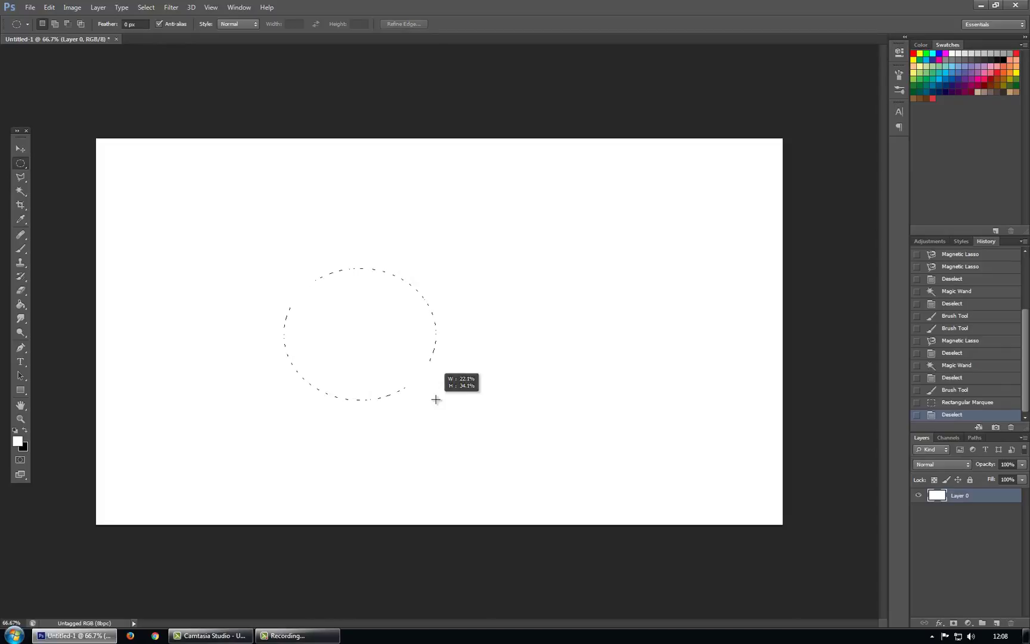
mouse_move(439, 411)
mouse_down()
mouse_move(490, 498)
mouse_move(345, 322)
mouse_move(383, 356)
mouse_move(379, 373)
mouse_move(386, 377)
mouse_move(338, 315)
mouse_move(353, 335)
mouse_move(403, 359)
mouse_move(367, 338)
mouse_move(338, 290)
mouse_move(381, 411)
mouse_move(391, 350)
mouse_move(411, 375)
mouse_move(358, 333)
mouse_move(406, 380)
mouse_up()
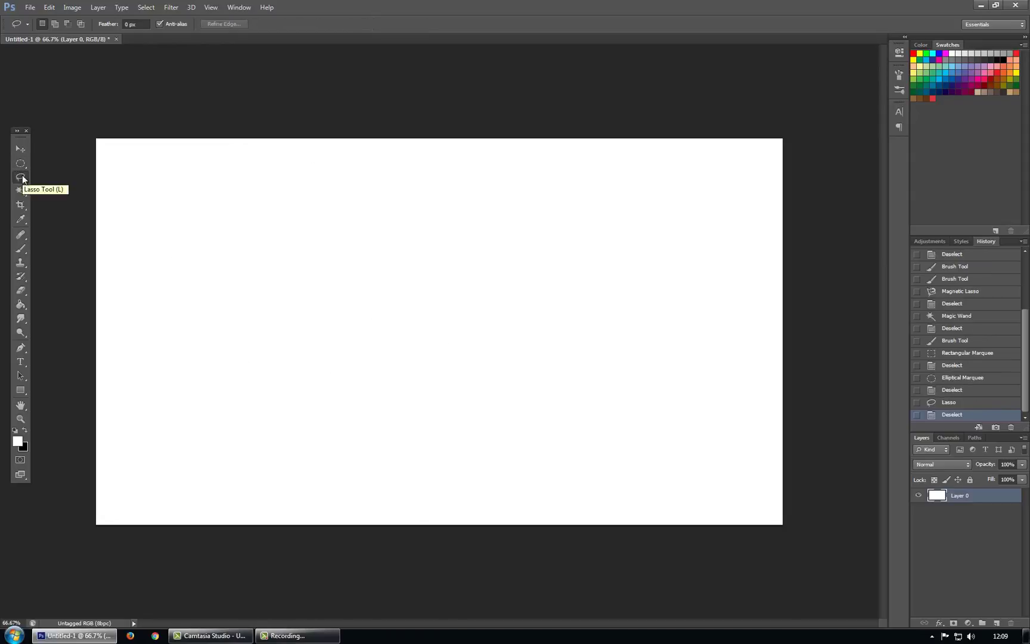
Draw a small closed five-sided selection in the left part of the canvas with the Polygonal Lasso, and deselect.
click(22, 177)
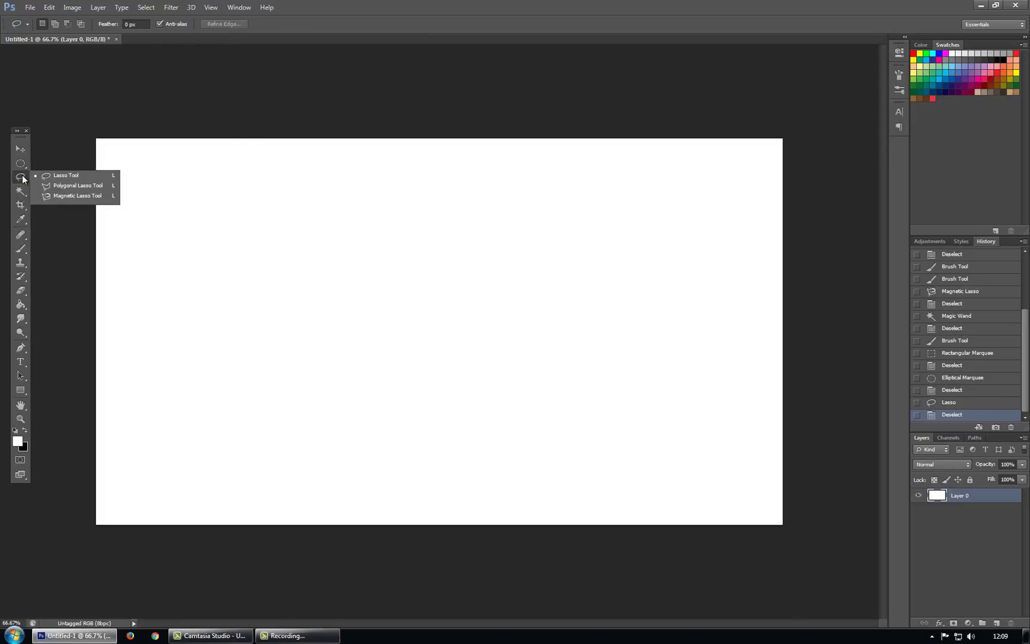
click(80, 185)
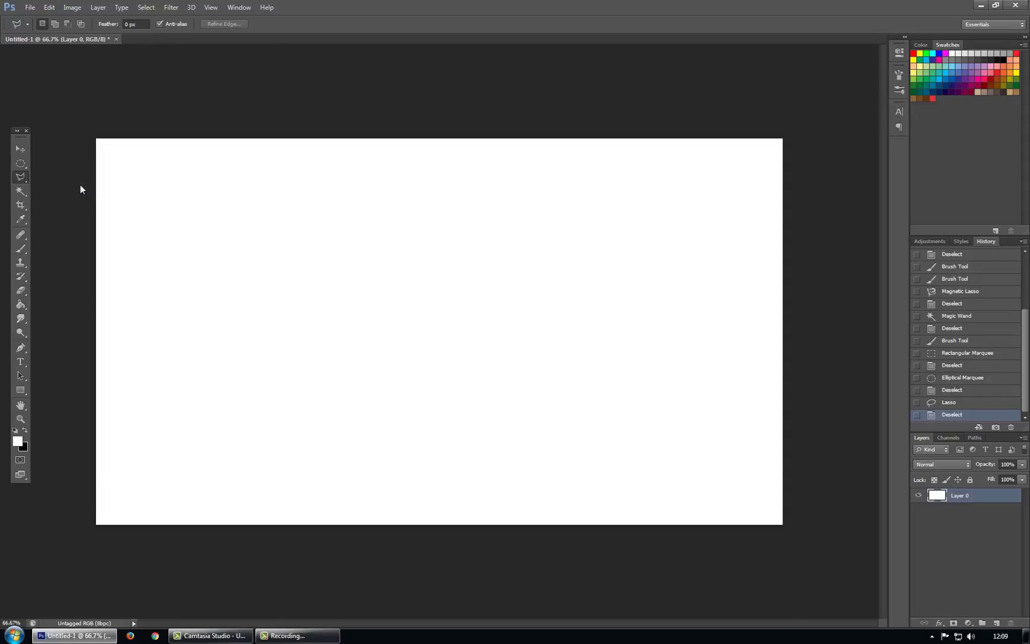
click(198, 240)
click(206, 320)
click(276, 306)
click(283, 250)
click(238, 232)
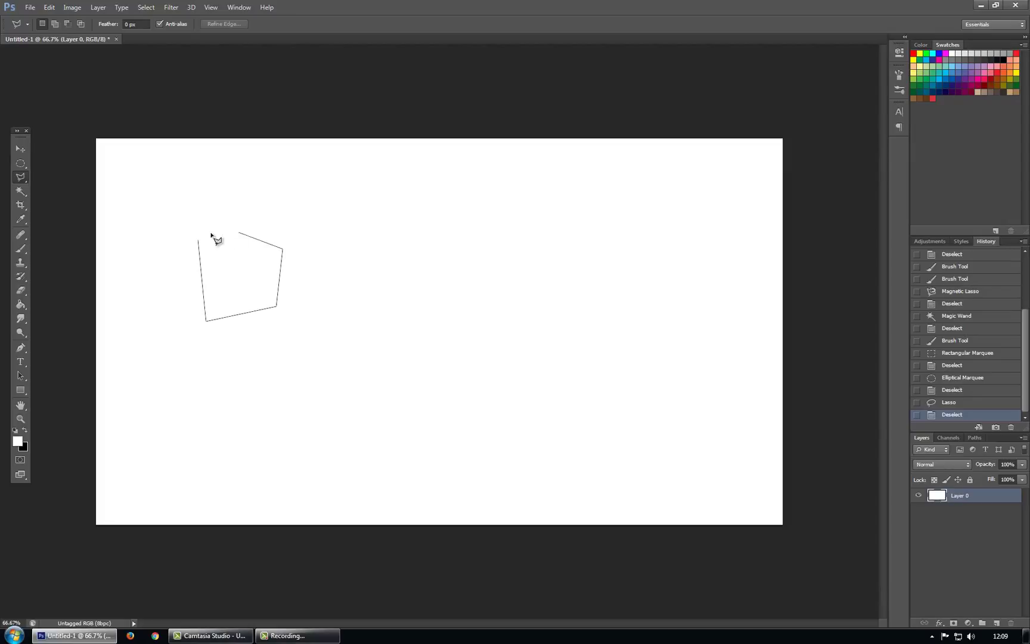
click(198, 240)
key(ctrl+d)
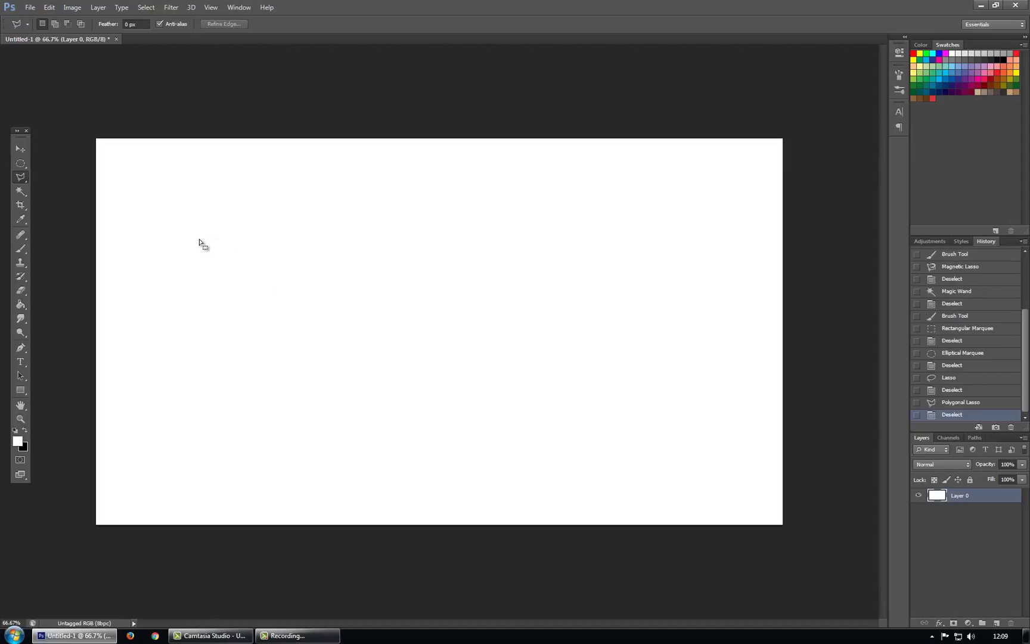
Draw a large Polygonal Lasso selection using constrained diagonal, horizontal and vertical segments across the canvas, and deselect.
click(255, 232)
key(shift)
key(shift)
key(shift)
click(385, 360)
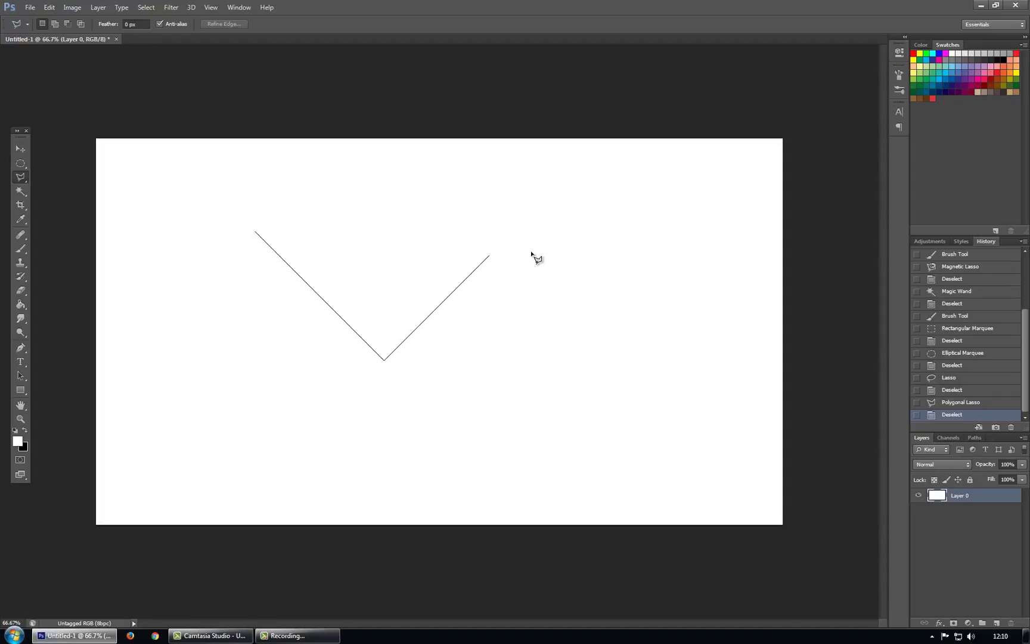
click(493, 387)
click(601, 386)
shift+click(593, 235)
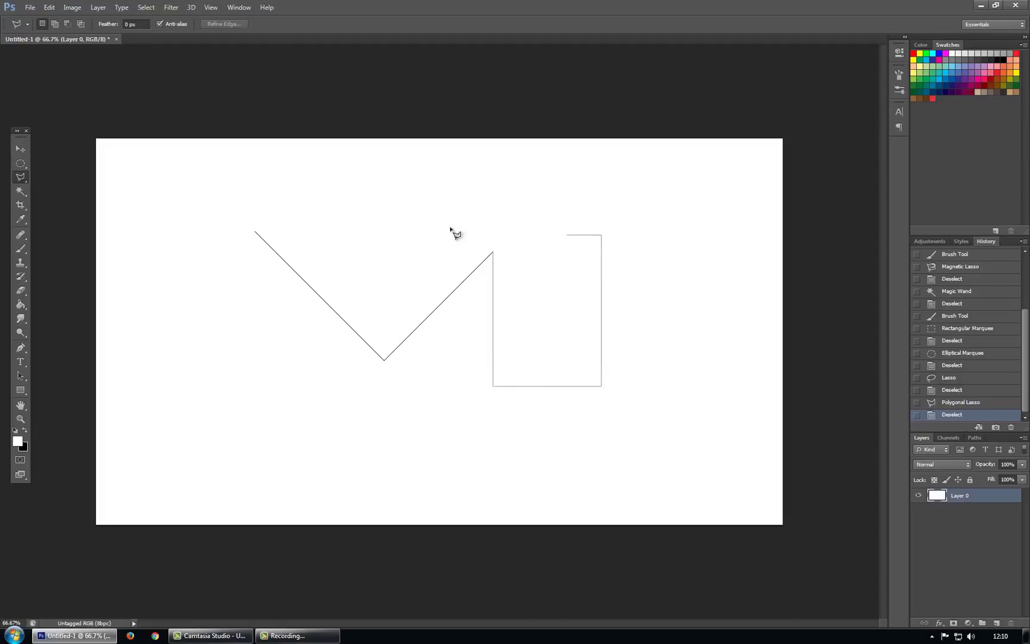
shift+click(311, 232)
shift+click(310, 189)
shift+click(210, 189)
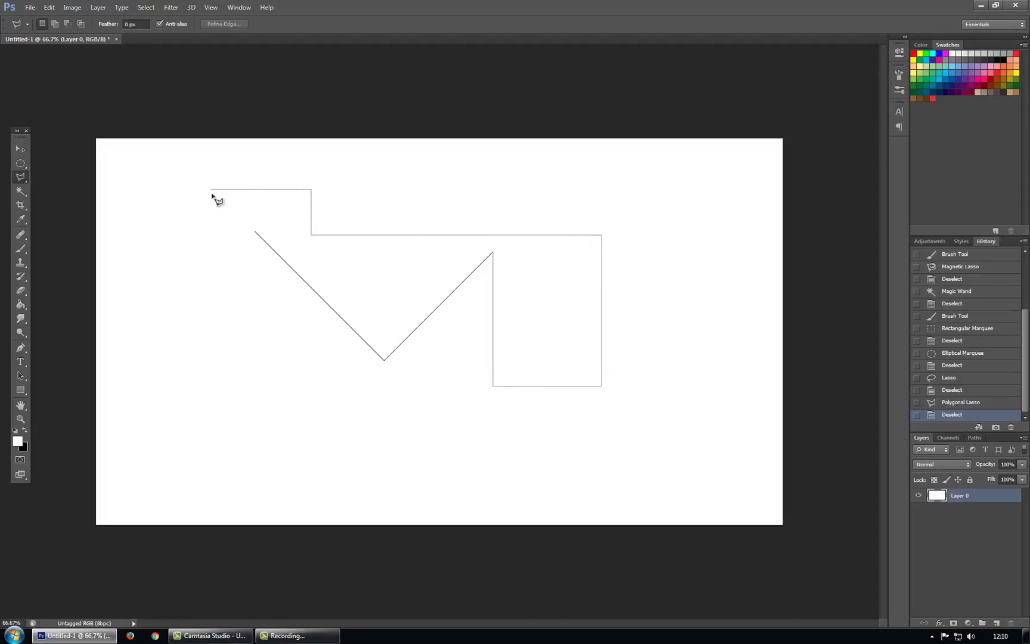
double_click(211, 235)
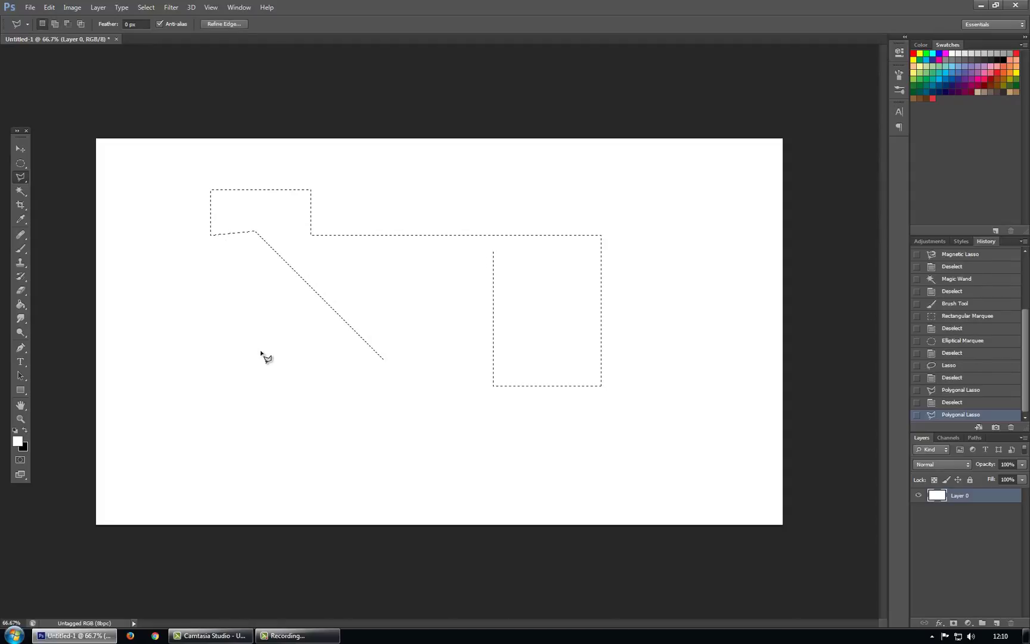
key(ctrl+d)
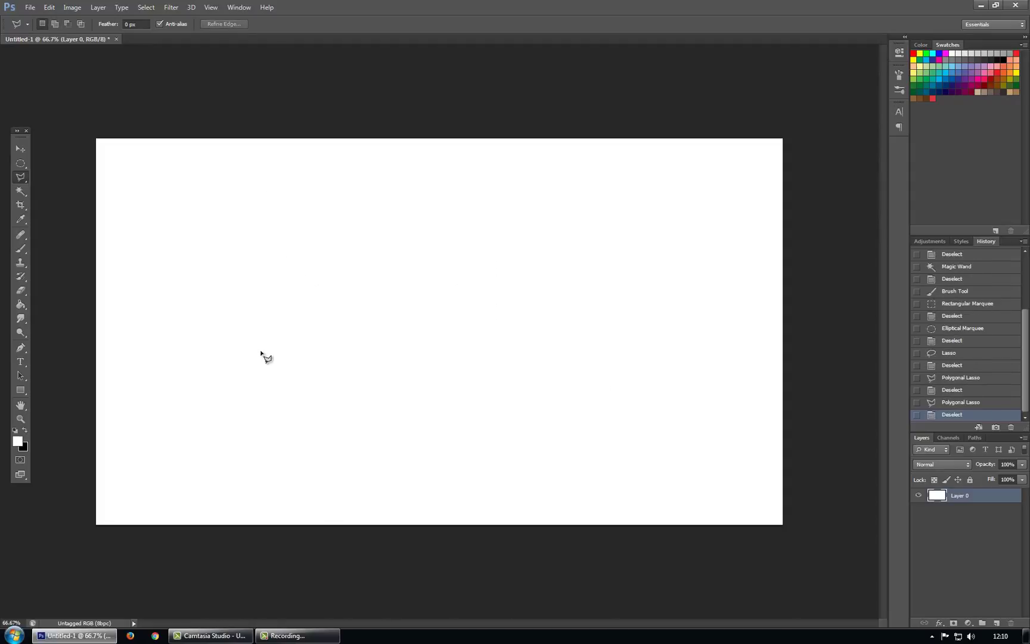
Draw a large, nearly square selection in the lower middle of the canvas with the Rectangular Marquee tool.
click(21, 167)
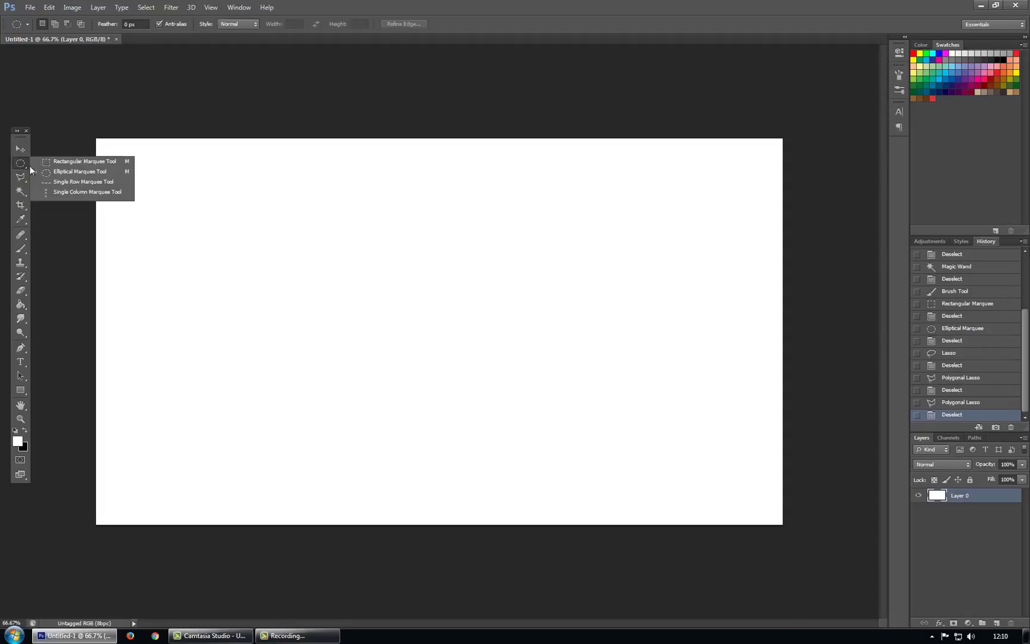
click(54, 162)
drag(345, 261, 540, 440)
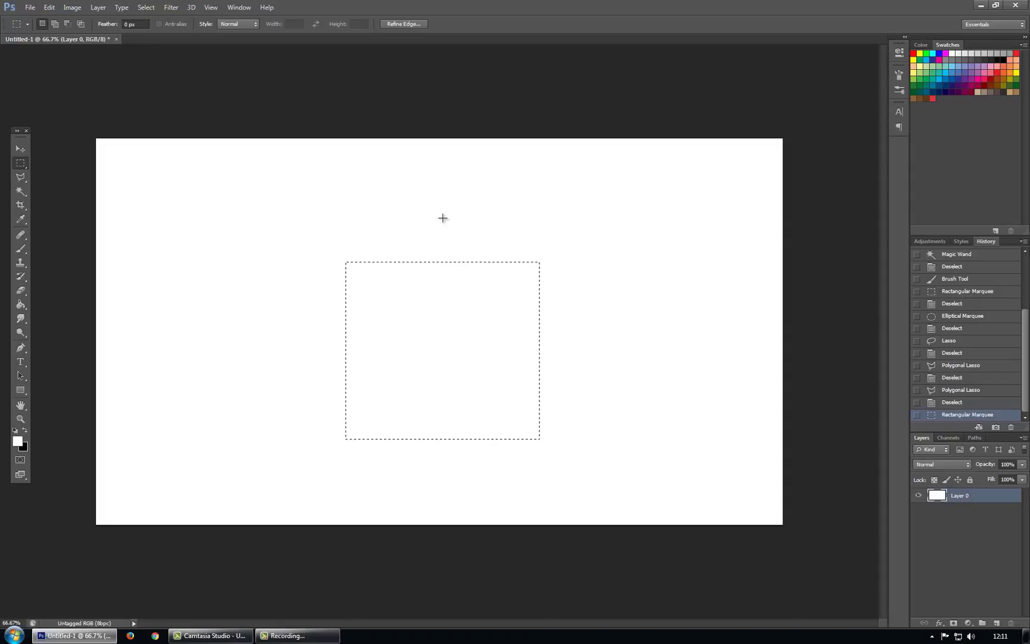
Toggle temporarily between the add-to-selection and subtract-from-selection modes to examine how the selection options change.
key(shift)
key(alt)
key(shift)
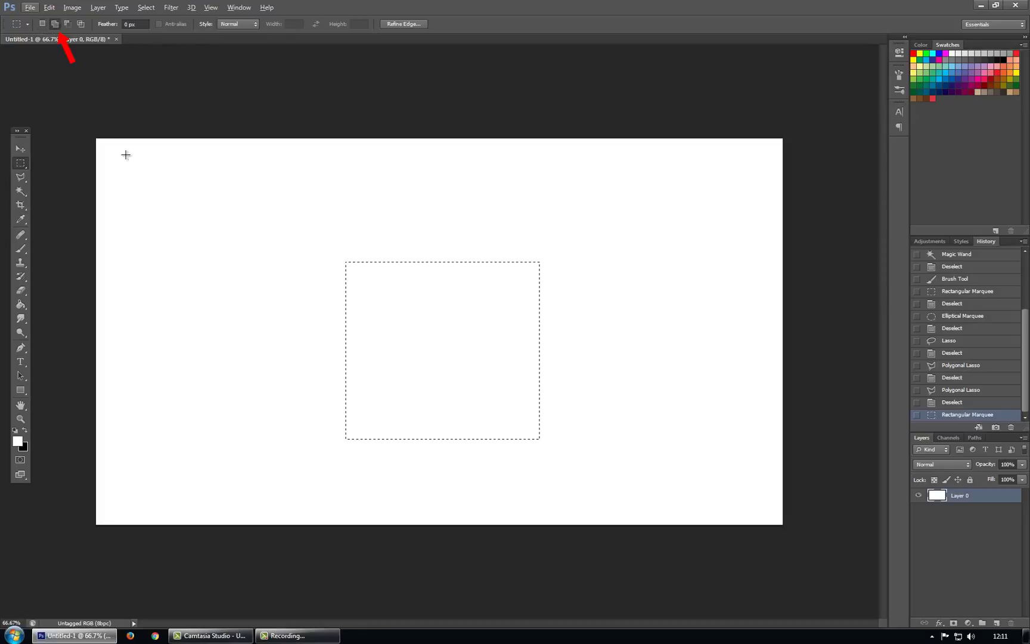
key(alt)
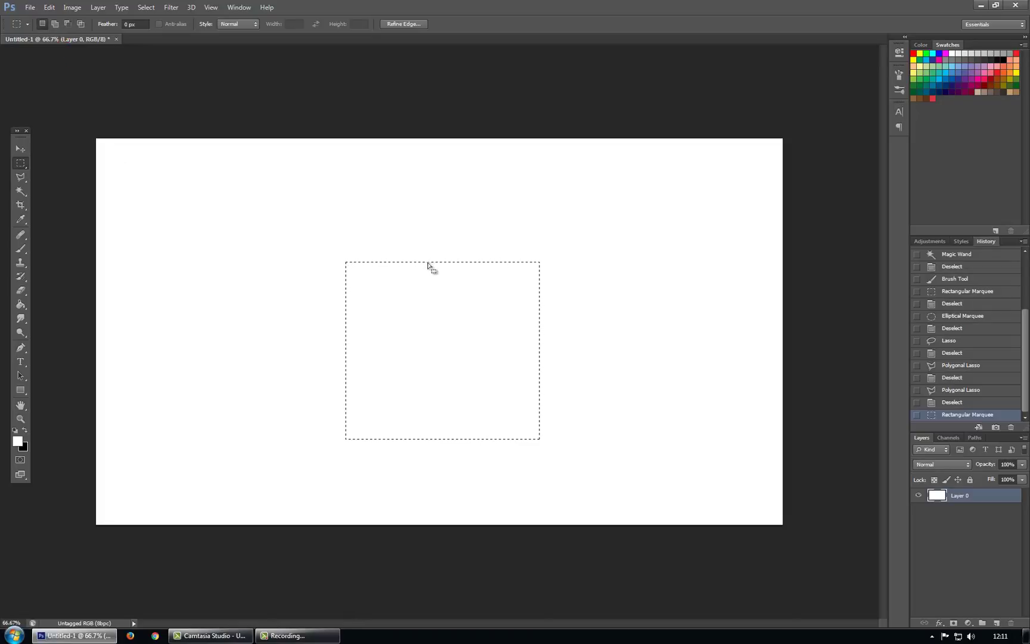
Add a narrow rectangle, about 11% wide and 29% high, overlapping the top edge of the existing selection.
key(shift)
drag(401, 283, 480, 171)
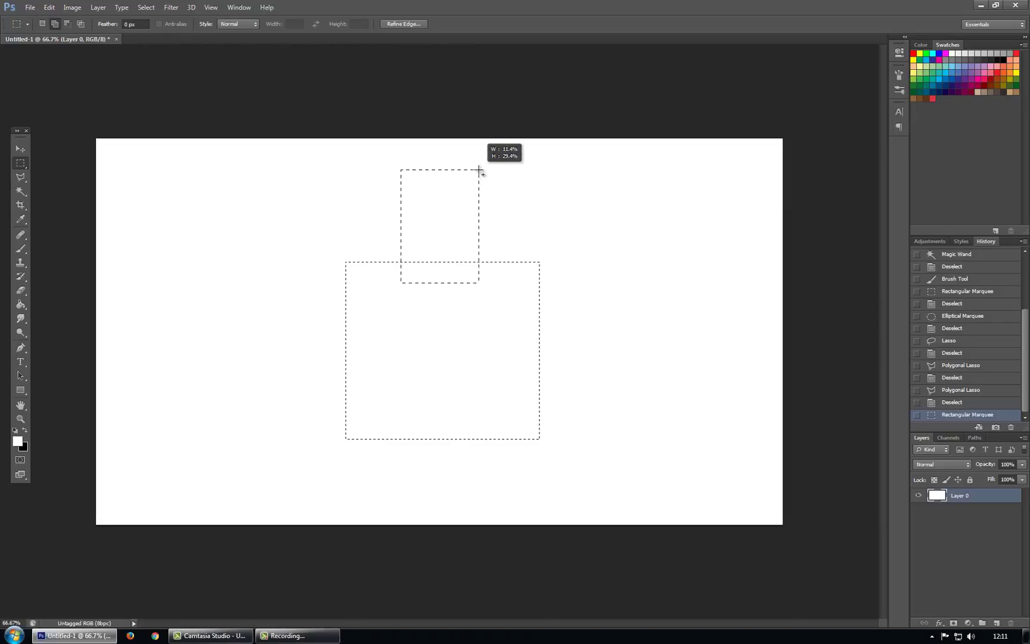
drag(480, 171, 480, 172)
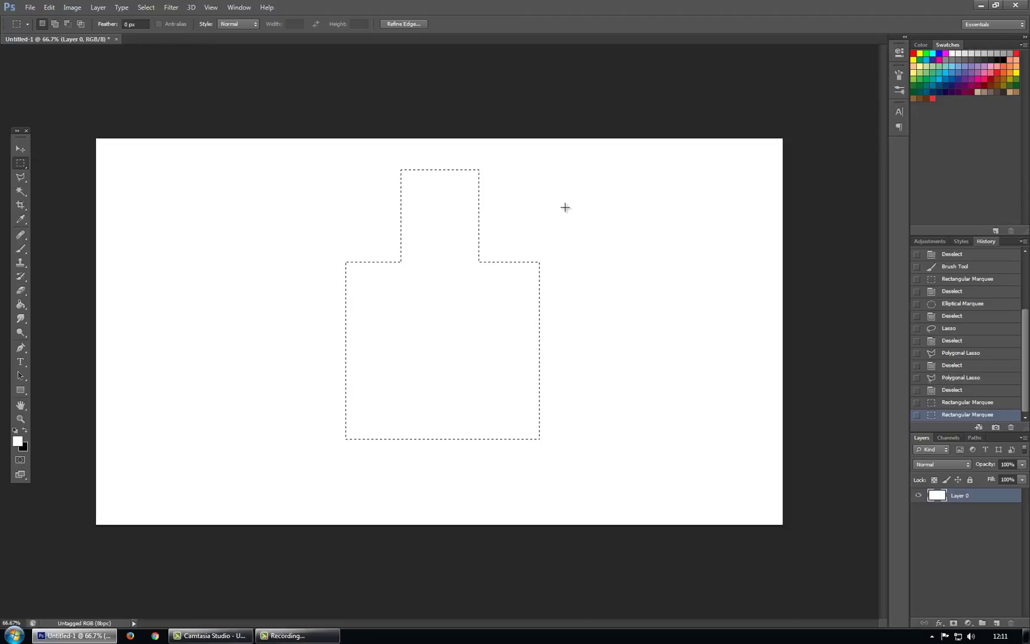
Add three separate rectangles to the selection: a wide one at the upper right and a small one on each side.
drag(565, 207, 725, 258)
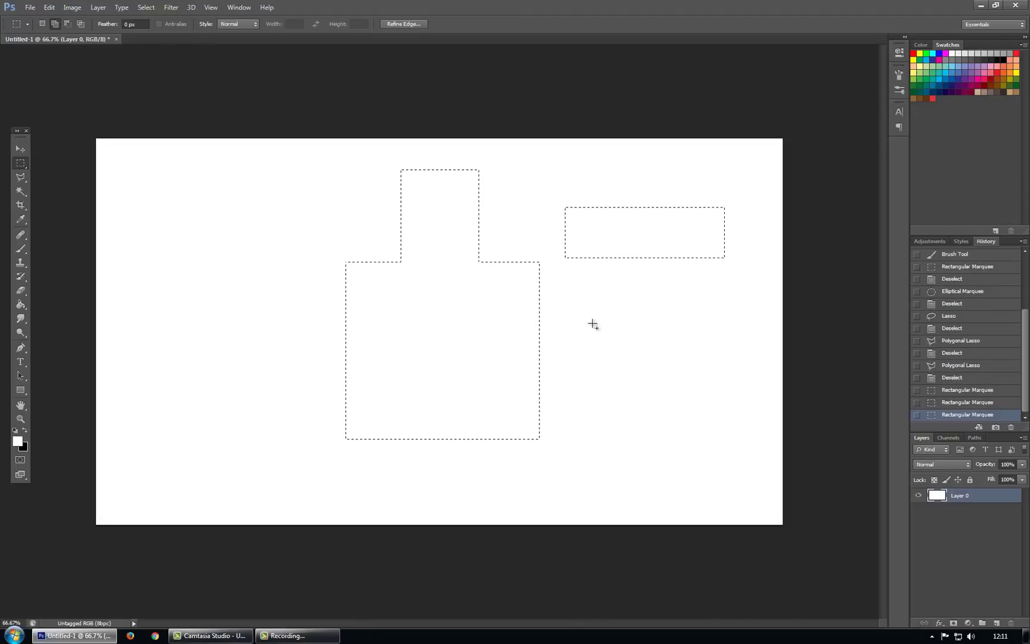
drag(586, 315, 628, 353)
drag(235, 308, 270, 346)
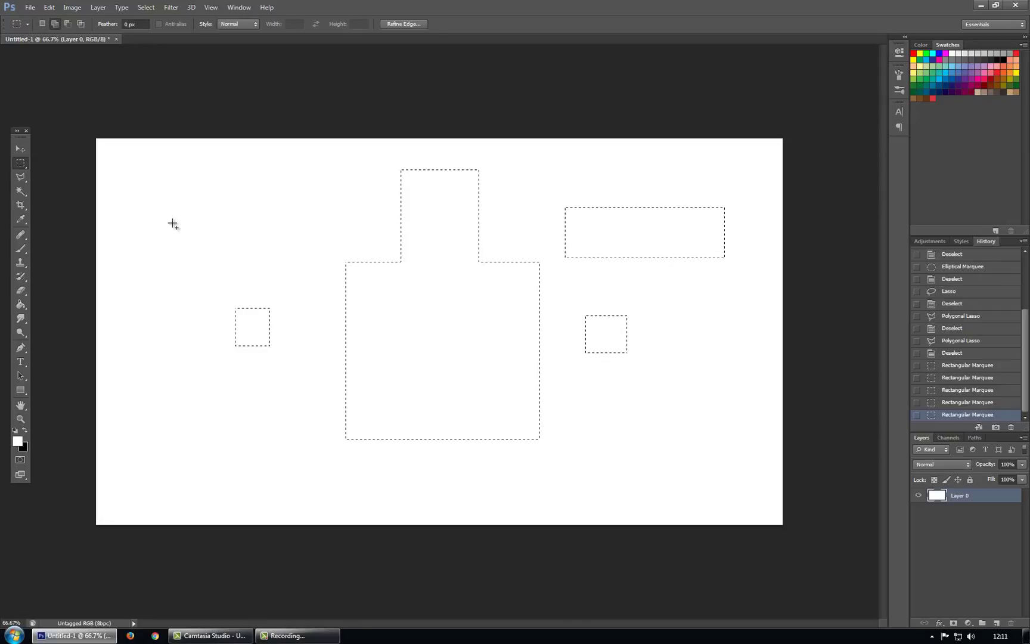
Add two small separate rectangles to the selection near the left edge of the canvas.
drag(172, 223, 196, 249)
drag(131, 315, 176, 373)
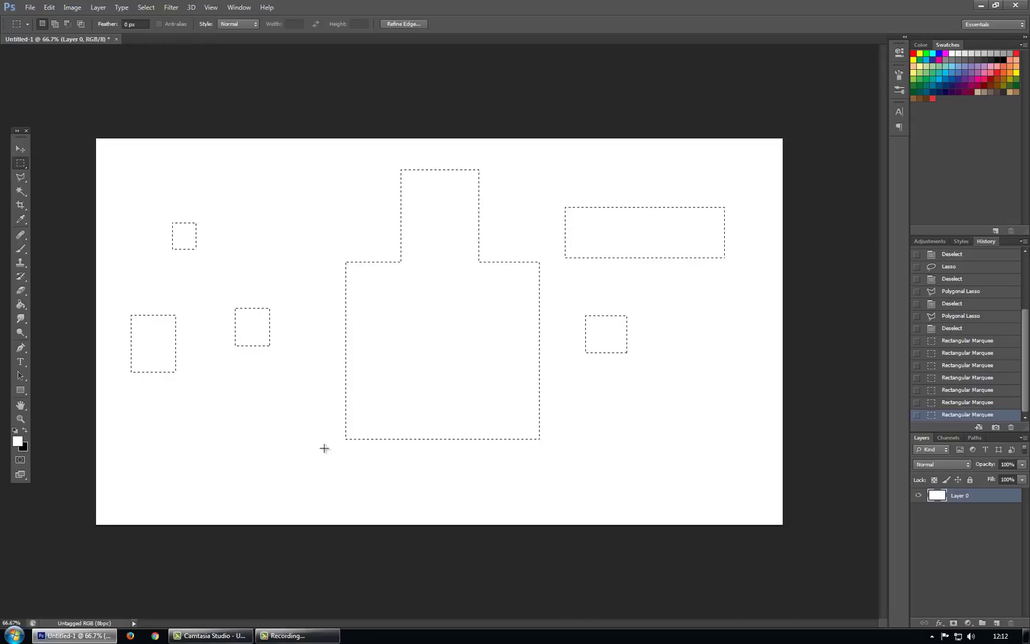
Subtract the lower-left part of the central shape and a thin horizontal strip inside the wide rectangle from the selection.
key(alt)
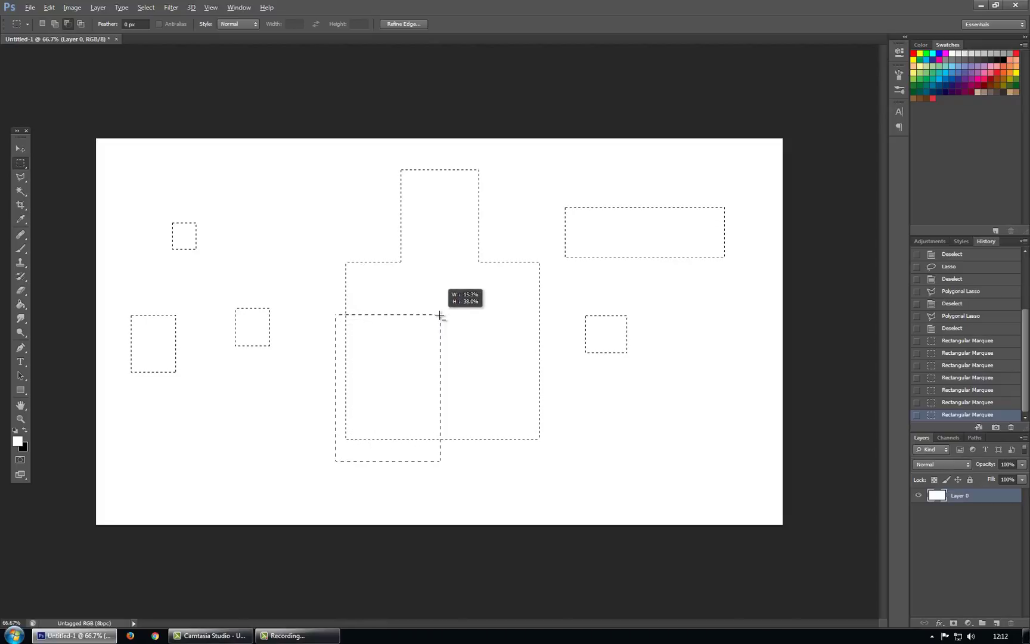
drag(440, 315, 439, 315)
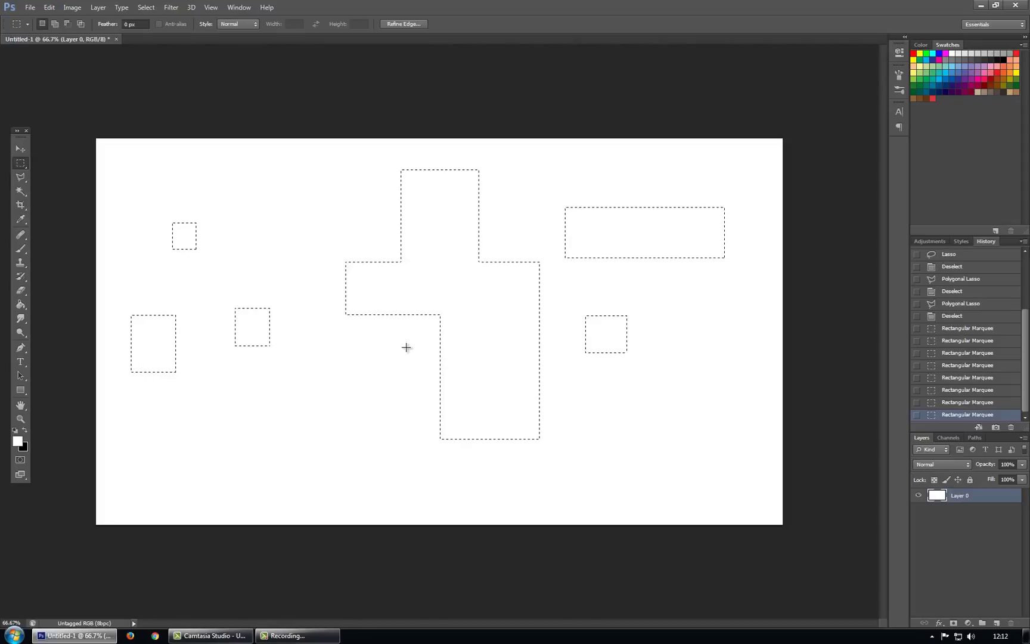
key(alt)
drag(600, 227, 699, 242)
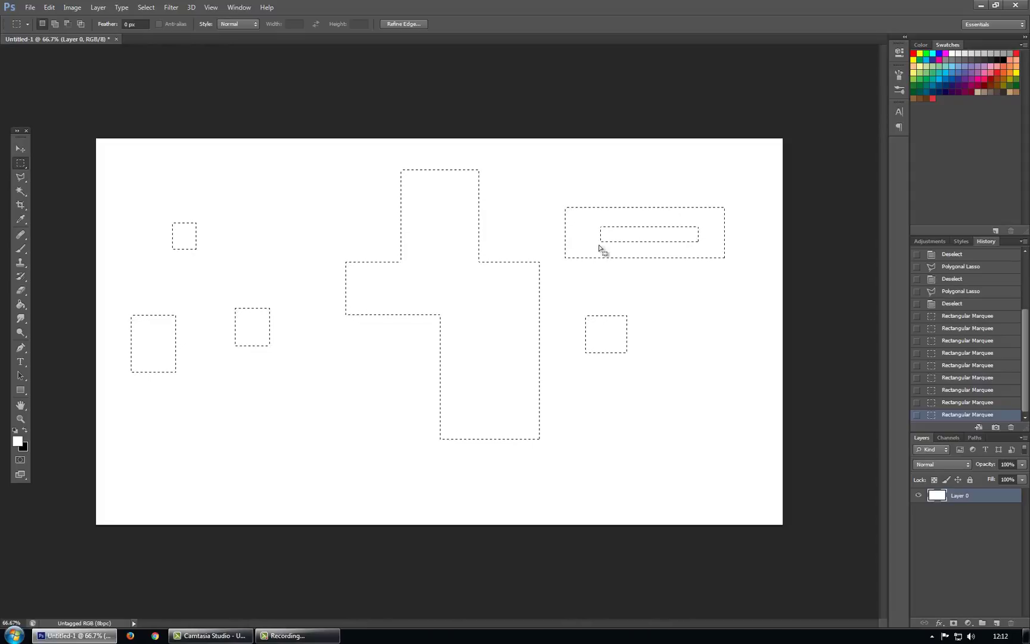
Make black the foreground colour, fill all areas of the combined selection with the Paint Bucket, and clear the selection.
key(g)
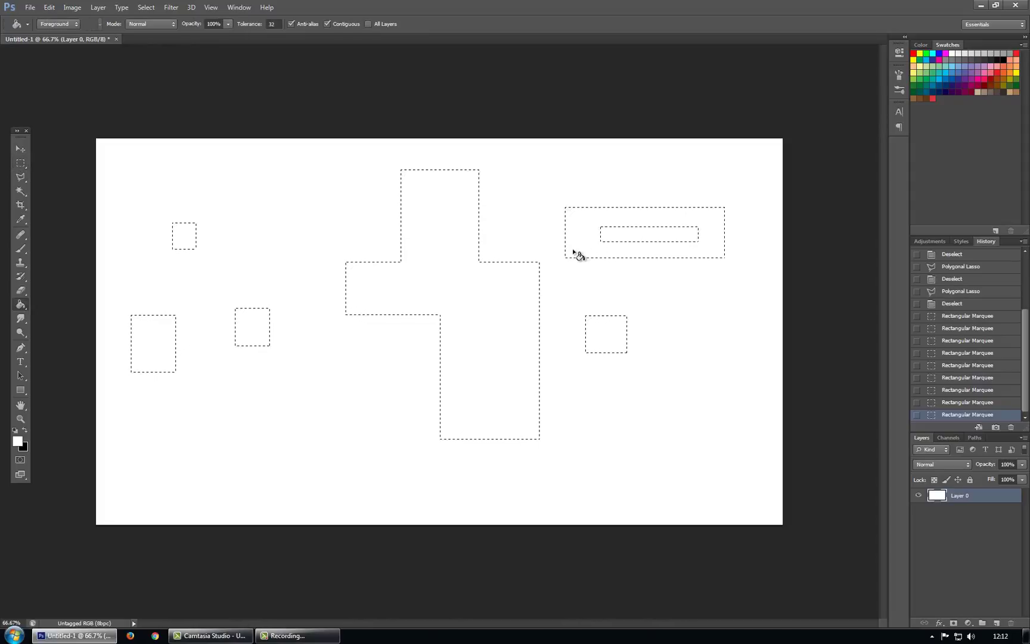
key(x)
click(587, 245)
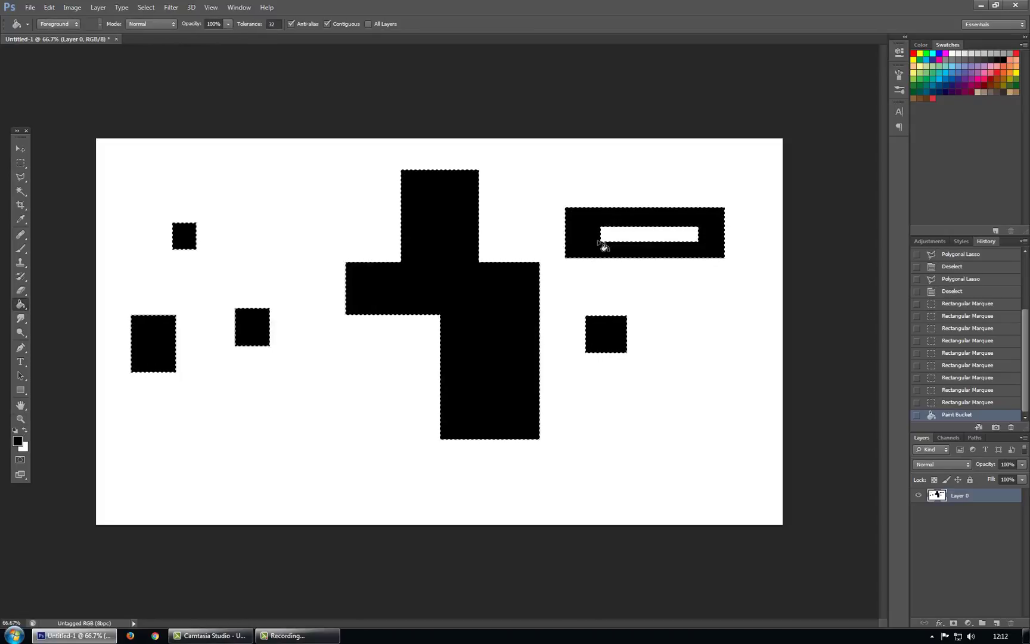
key(ctrl+d)
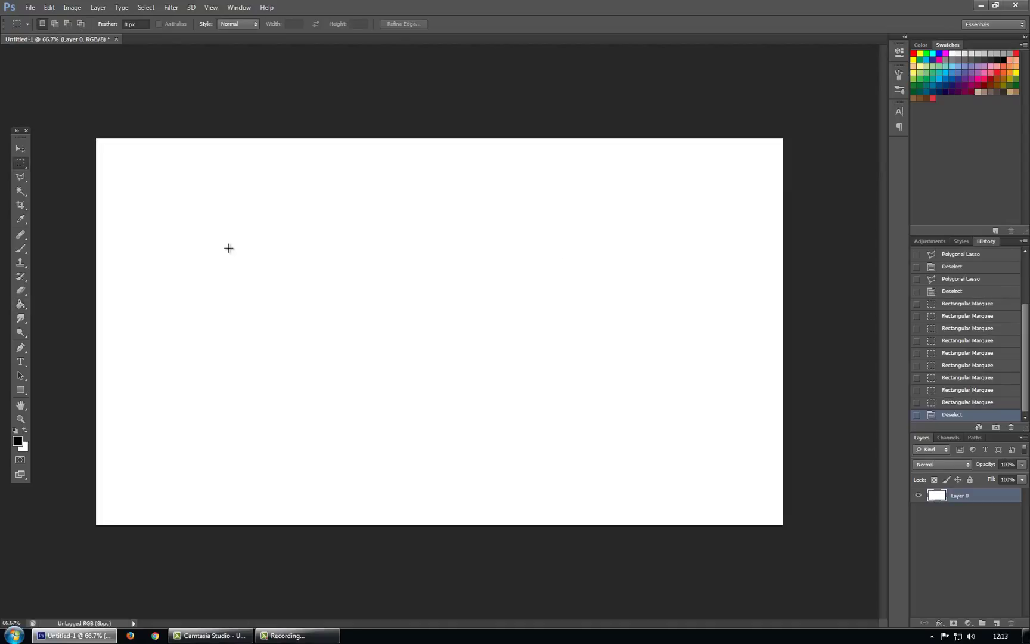
Draw a new rectangular selection left of the canvas centre and add a freehand Lasso area extending beyond its top and right edges.
drag(245, 237, 521, 445)
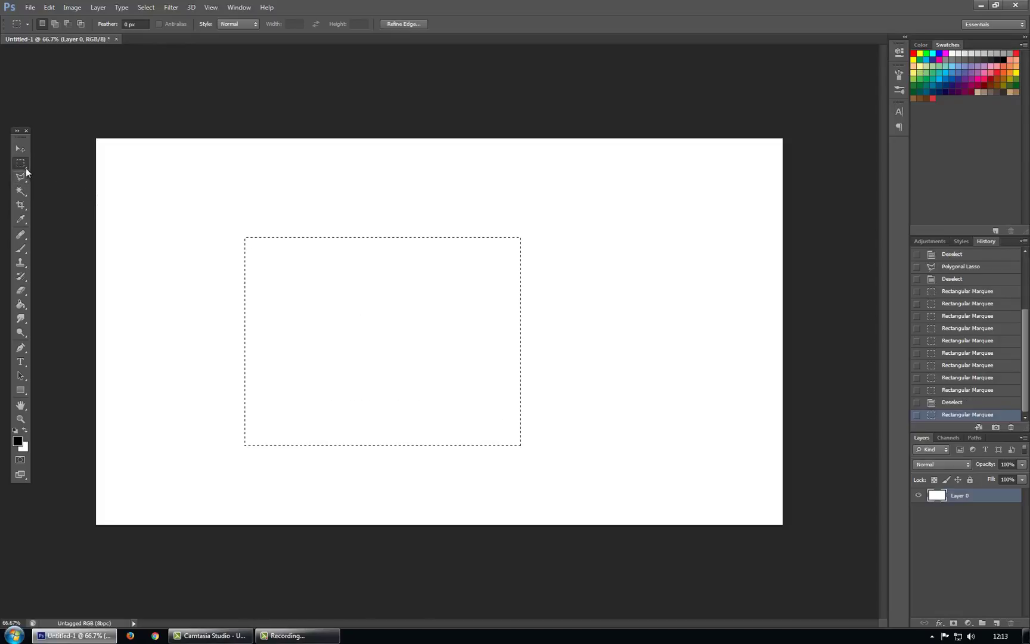
click(25, 169)
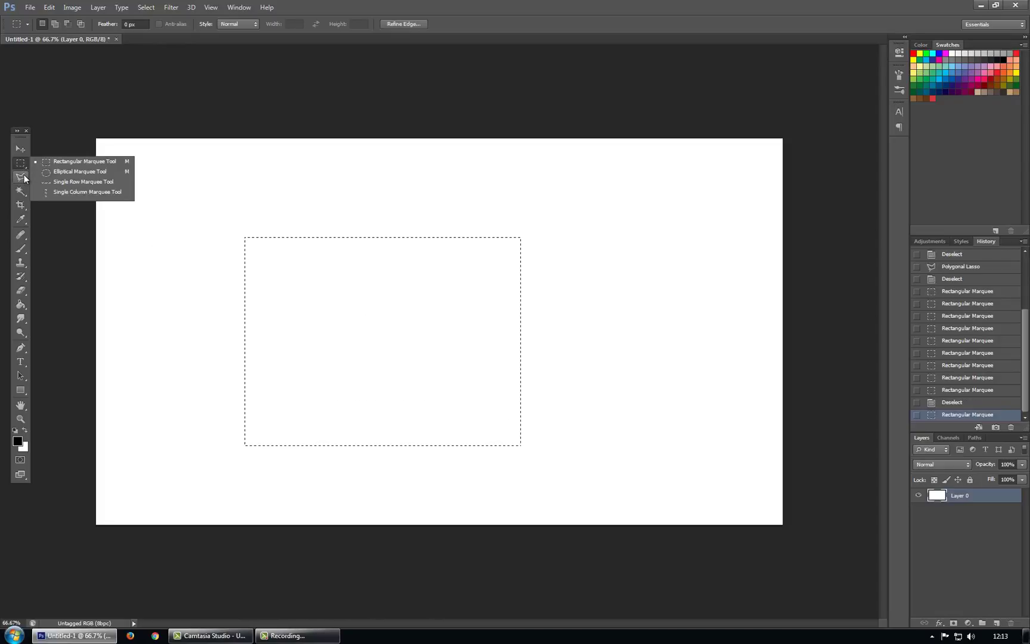
drag(24, 177, 44, 179)
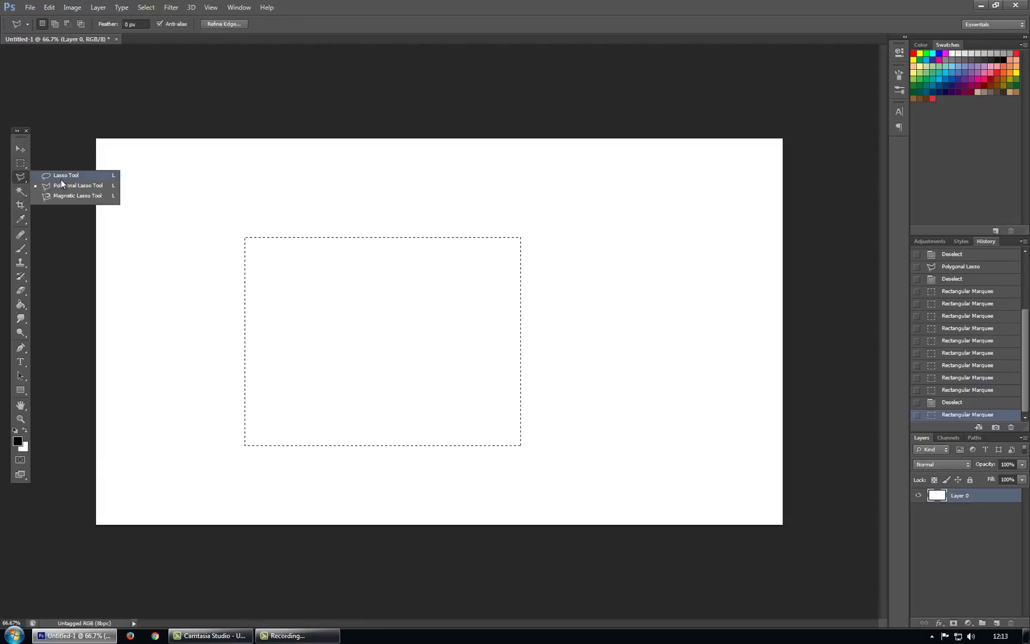
click(61, 178)
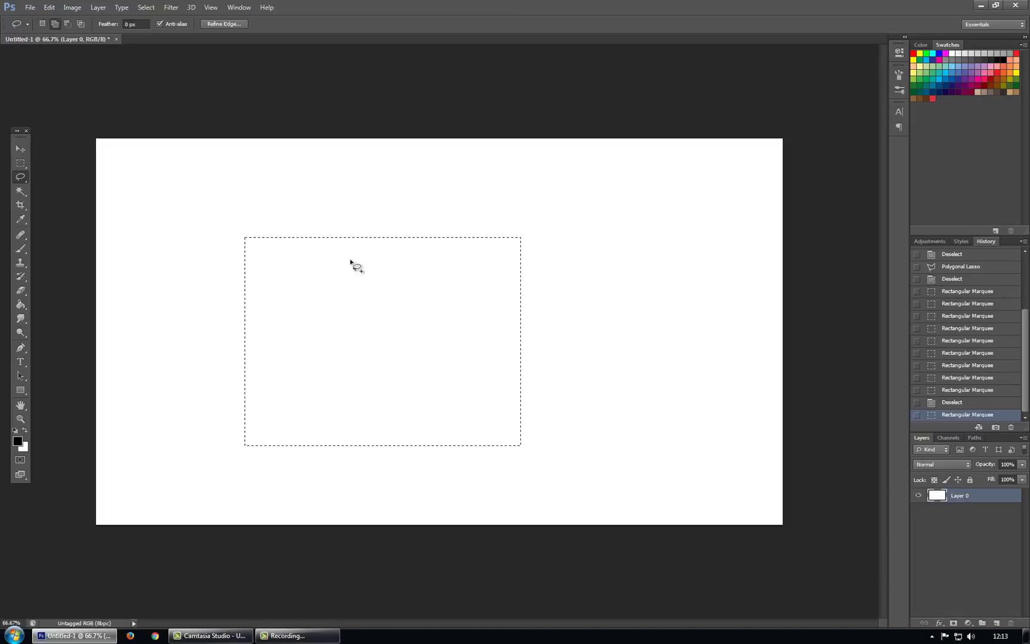
mouse_move(382, 230)
mouse_down()
mouse_move(525, 198)
mouse_move(538, 212)
mouse_move(577, 286)
mouse_move(594, 386)
mouse_move(575, 436)
mouse_move(499, 353)
mouse_move(375, 281)
mouse_move(421, 252)
mouse_up()
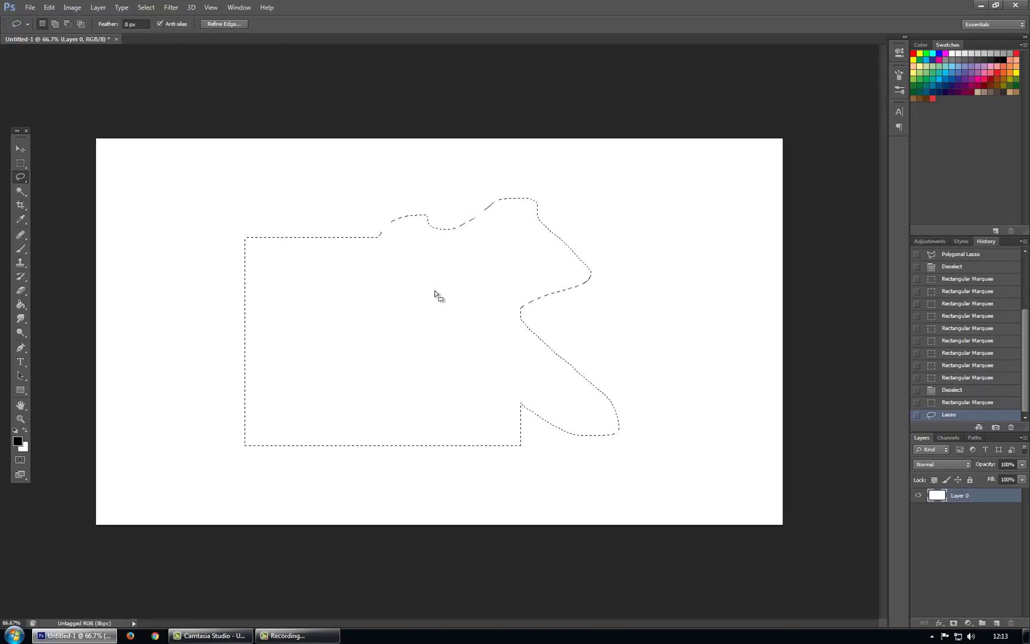
Subtract an irregular freehand Lasso area from inside the selection, and clear the whole selection.
mouse_move(350, 308)
mouse_down()
mouse_move(361, 304)
mouse_move(430, 359)
mouse_move(370, 358)
mouse_move(338, 282)
mouse_move(352, 308)
mouse_up()
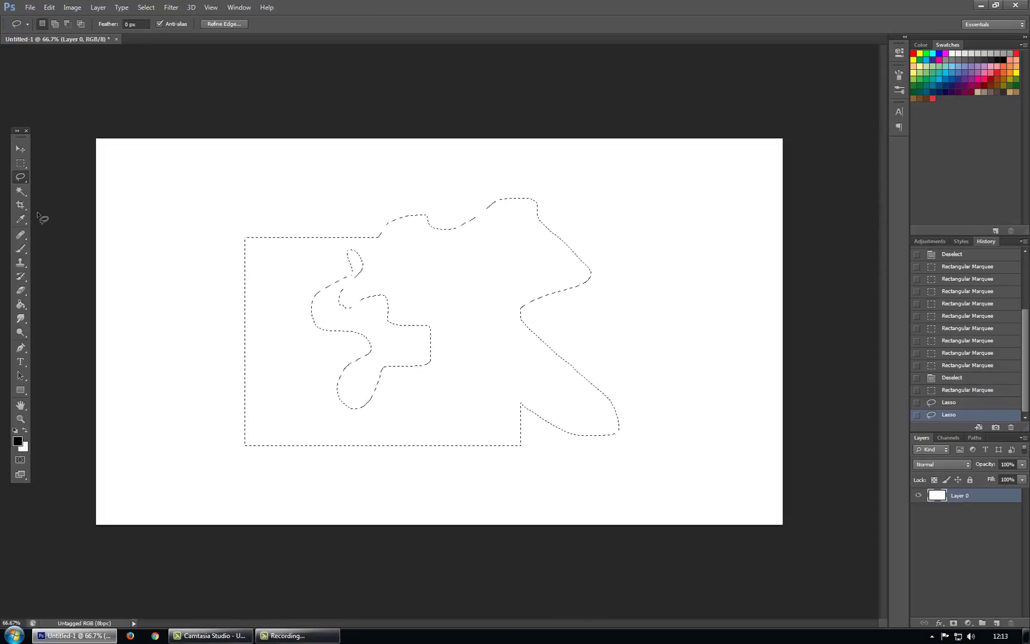
click(167, 308)
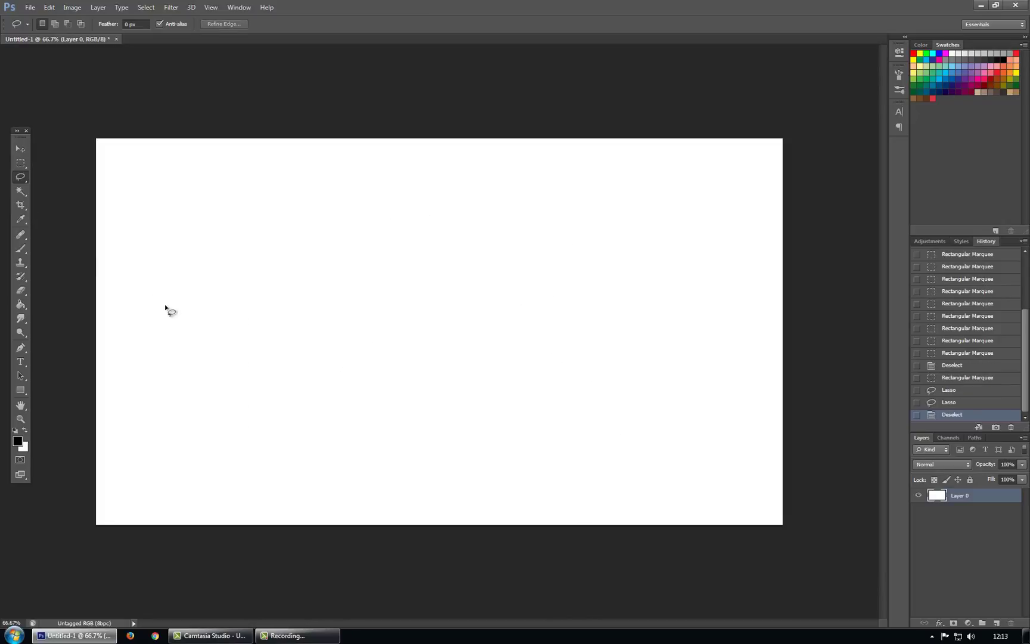
Draw a circular selection with the Elliptical Marquee tool and move it up and left, slightly above the canvas centre.
click(20, 163)
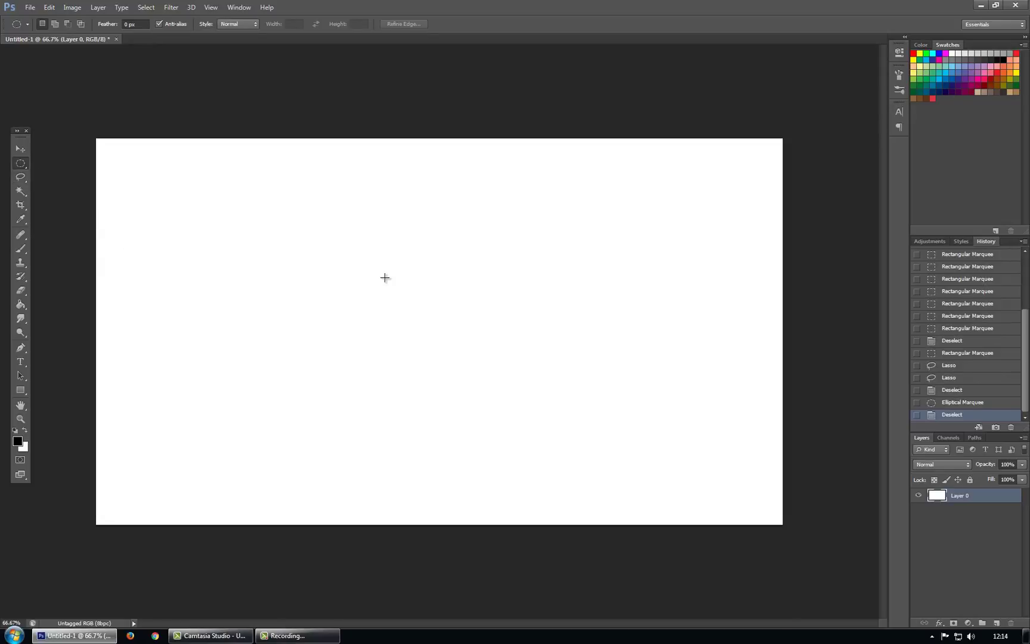
drag(384, 255, 560, 447)
drag(482, 356, 418, 322)
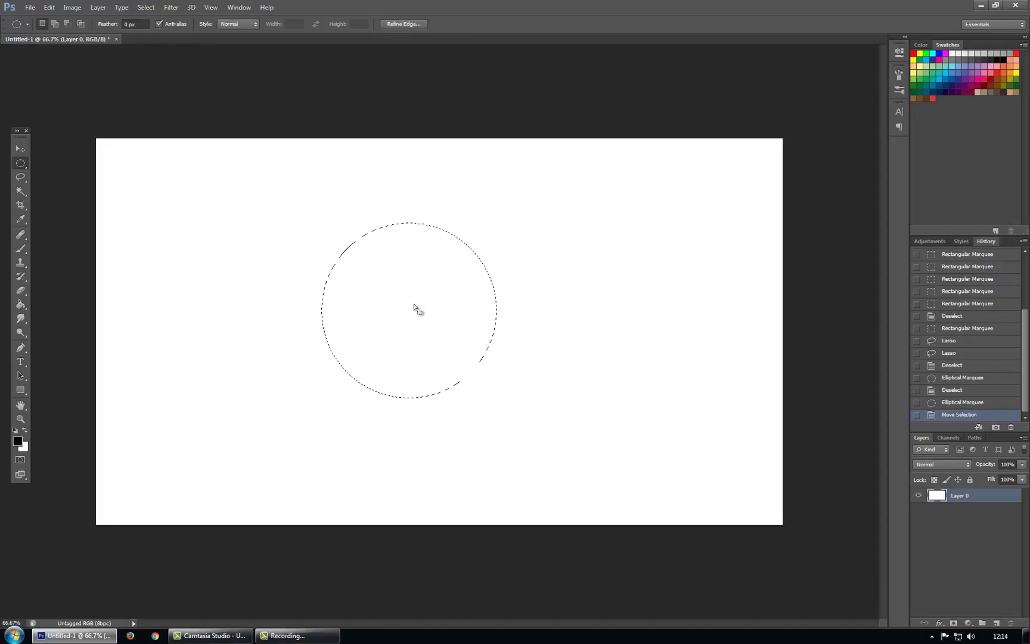
Invert the circular selection to cover everything outside the circle, and undo the inversion.
right_click(416, 308)
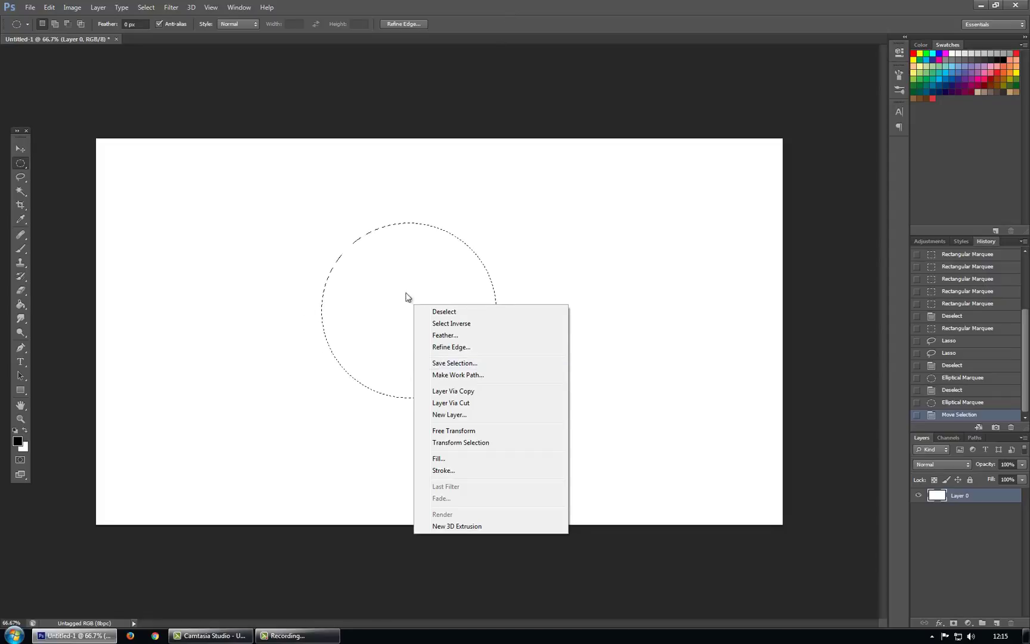
click(457, 327)
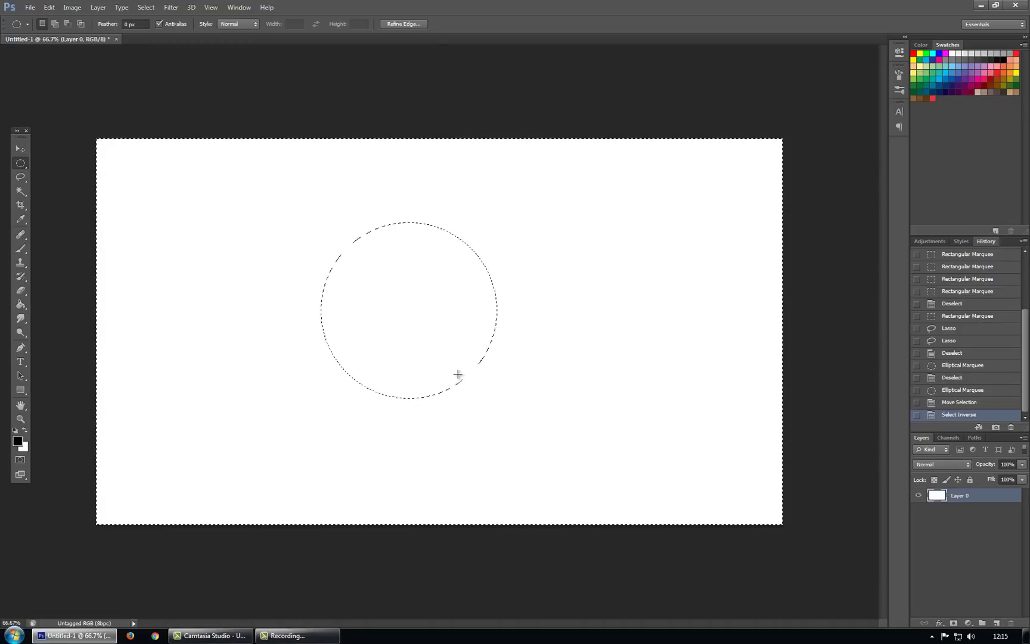
key(ctrl+z)
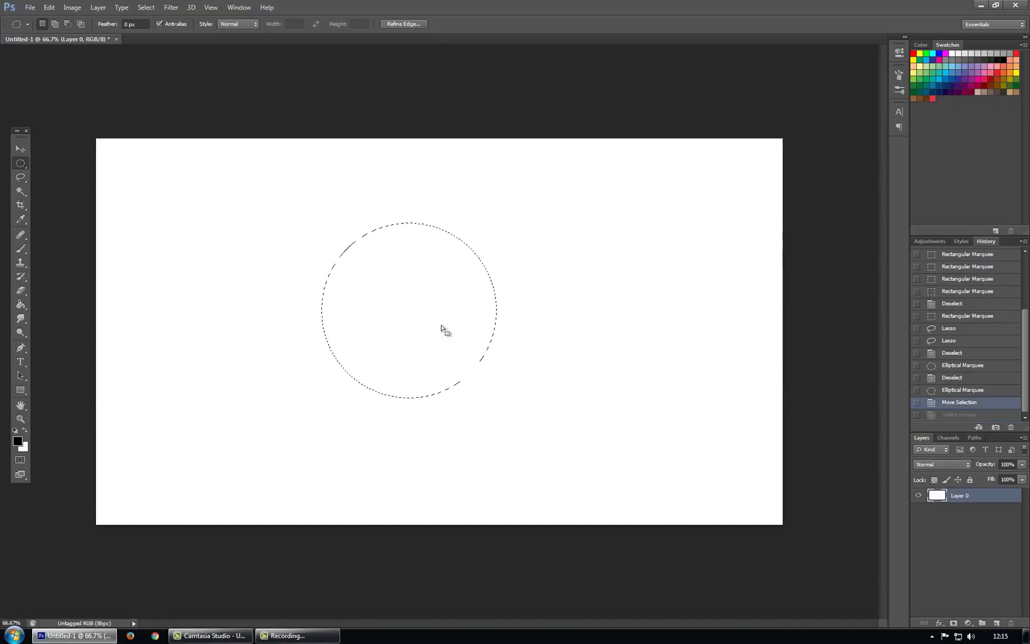
right_click(410, 297)
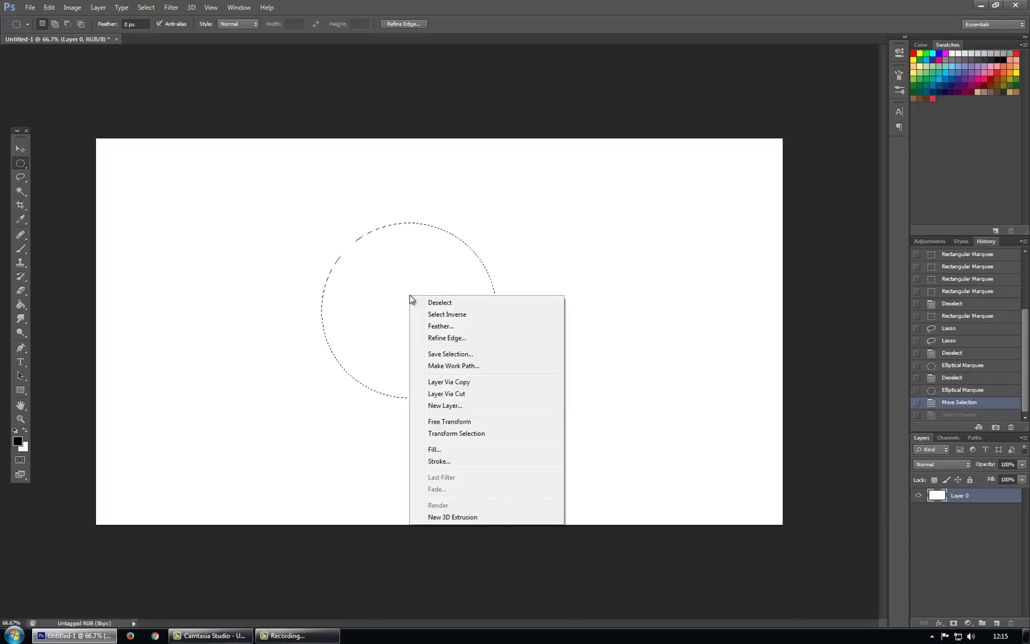
click(549, 9)
Move the circular selection to the left part of the canvas and fill it with black.
drag(461, 281, 322, 281)
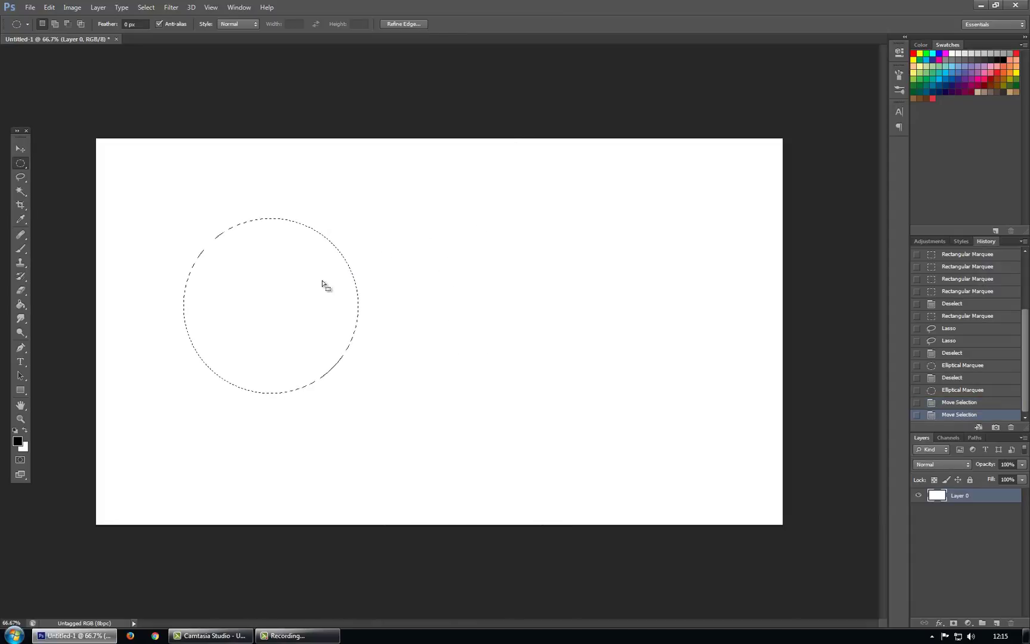
key(g)
click(329, 319)
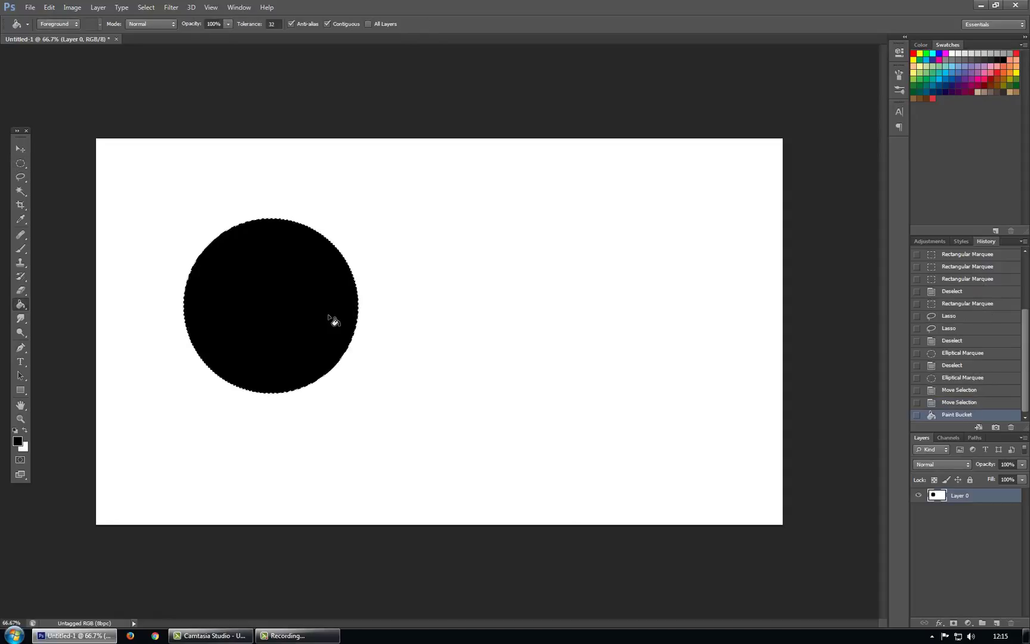
Move the circular selection outline into the empty area right of the black circle and feather it by 30 pixels.
key(m)
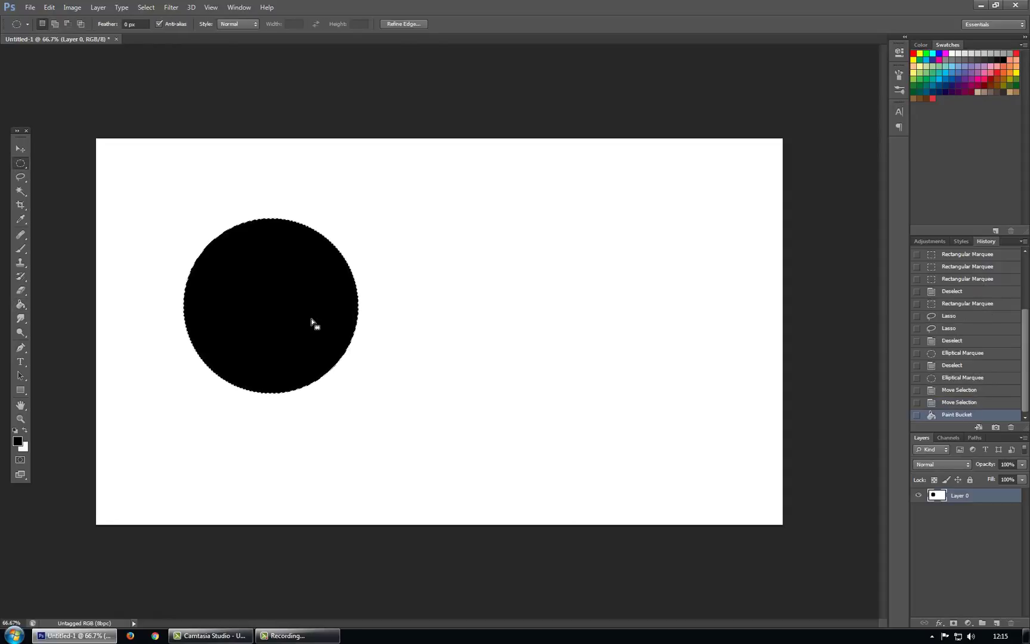
drag(312, 320, 574, 321)
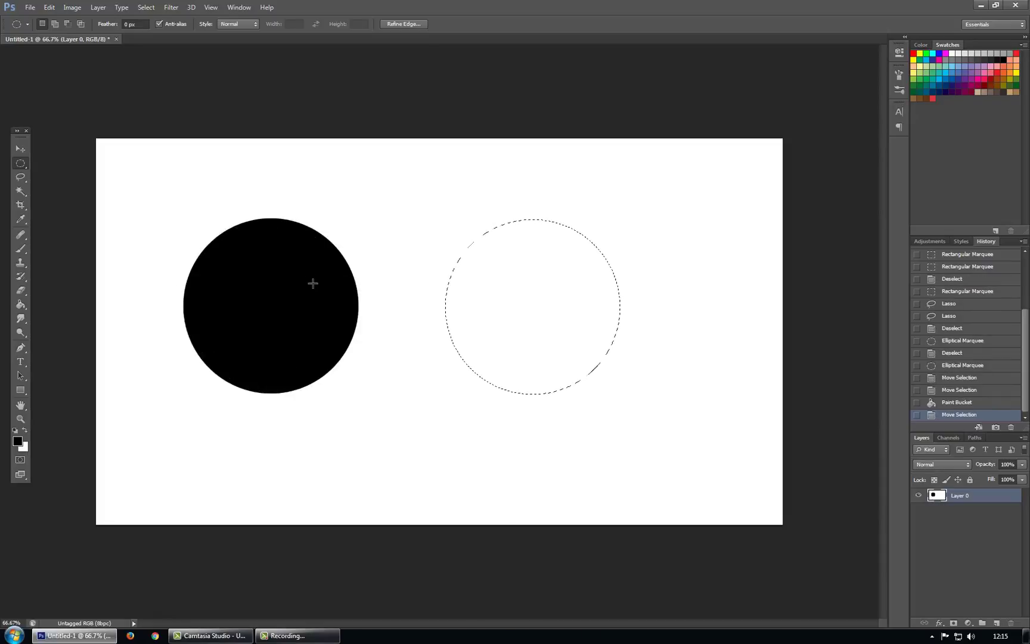
right_click(510, 306)
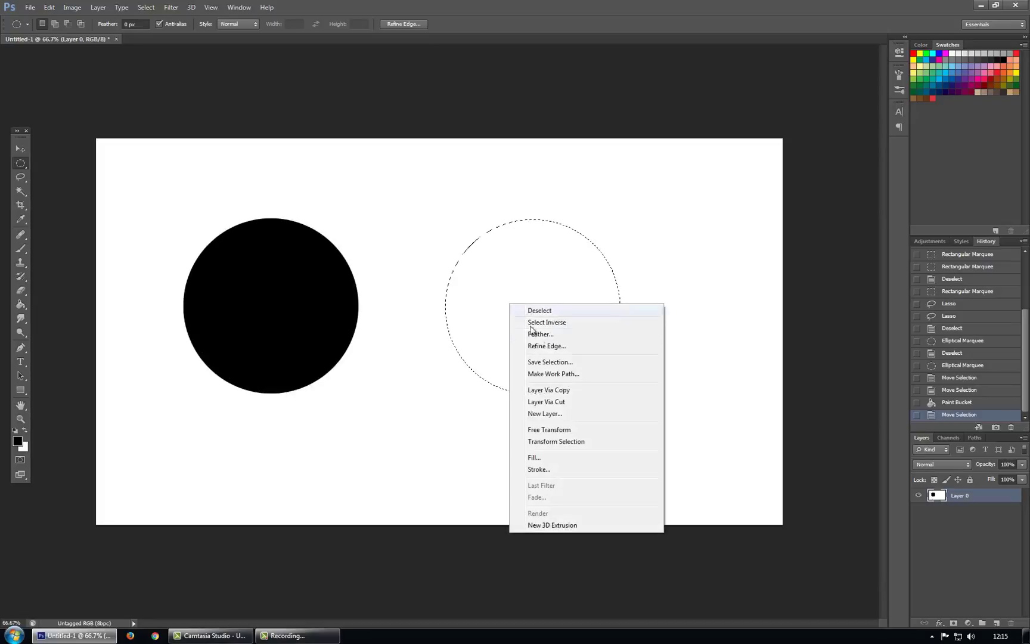
click(547, 336)
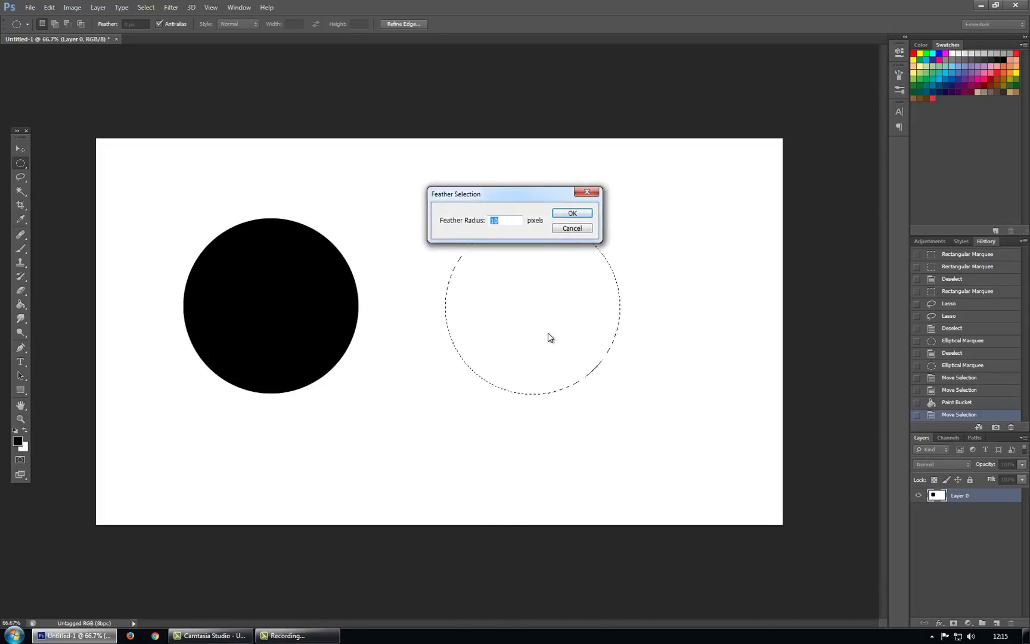
text(30)
key(Return)
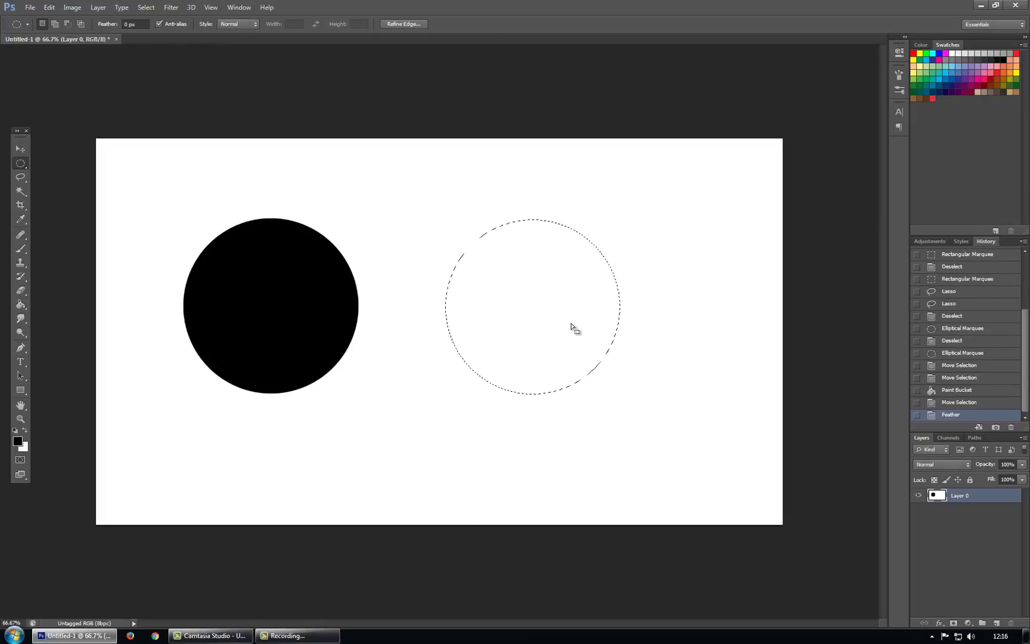
Fill the feathered circular selection with black using the Paint Bucket, and clear the selection.
key(g)
click(571, 324)
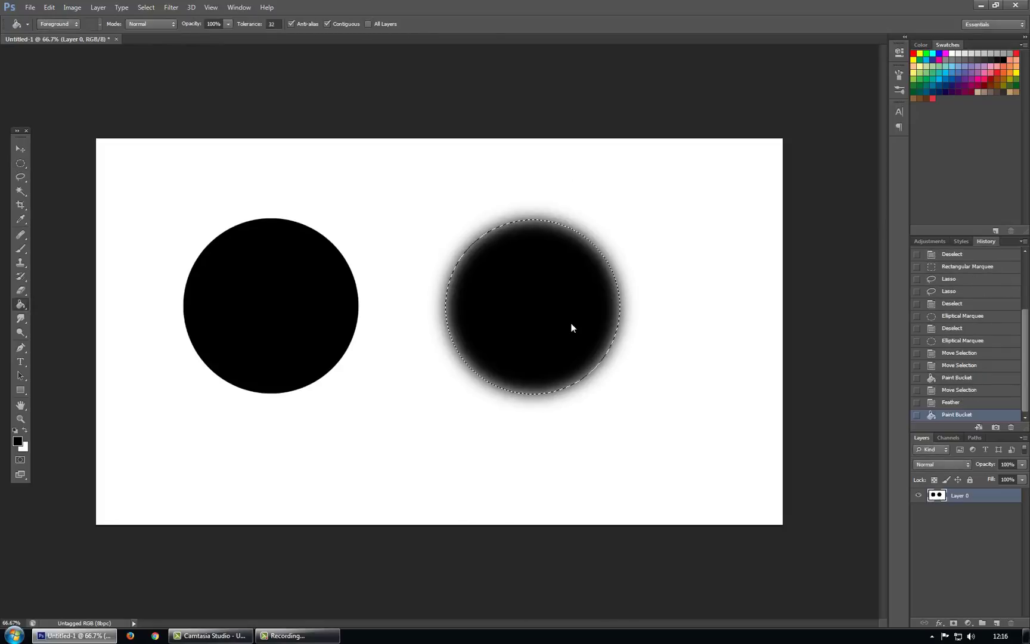
key(ctrl+d)
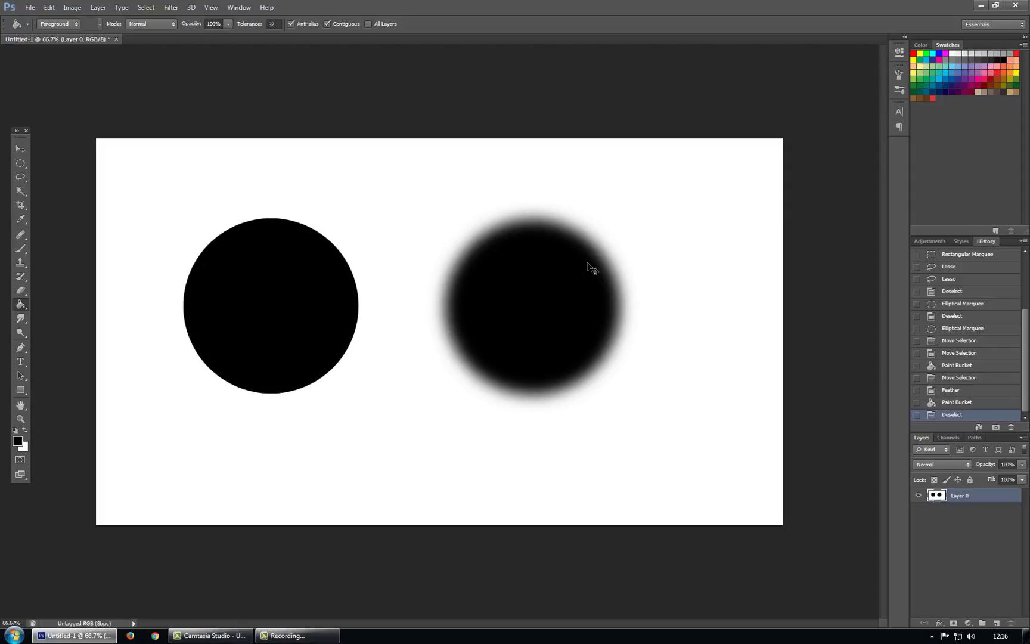
Undo the feathering and both black circle fills to restore the blank canvas, and clear the selection.
key(ctrl+alt+z)
key(ctrl+alt+z)
key(ctrl+alt+z)
key(ctrl+alt+z)
key(ctrl+alt+z)
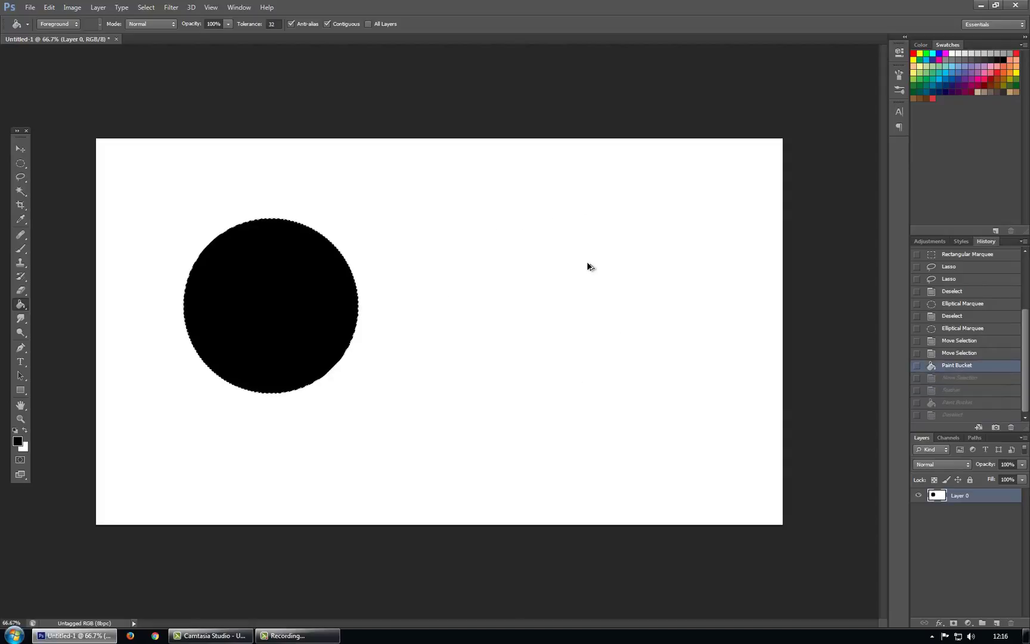
key(ctrl+d)
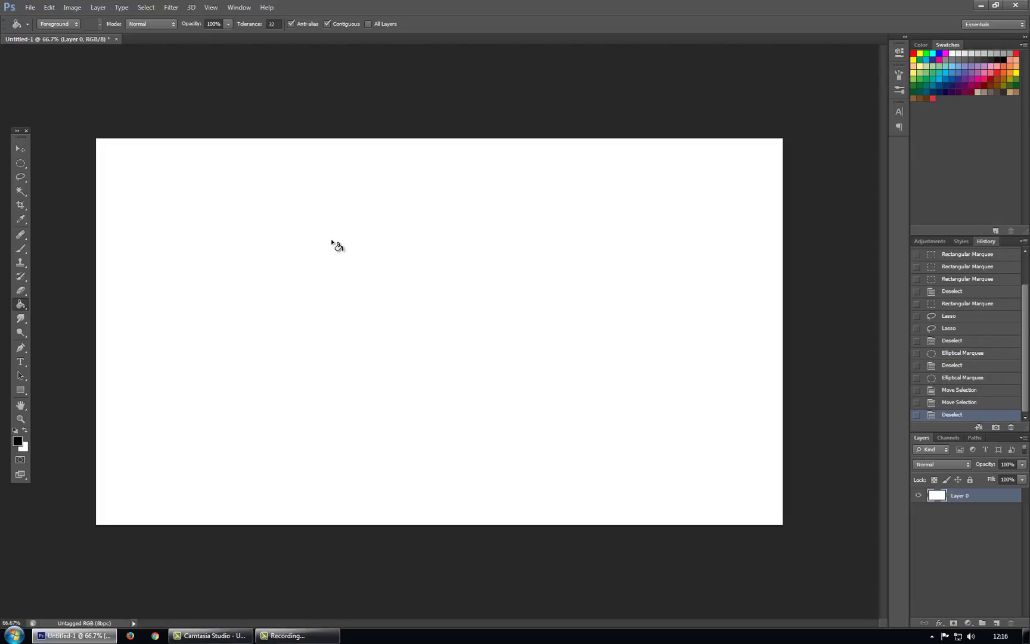
Draw a large rectangular selection with the Rectangular Marquee tool and move it slightly up and left.
key(m)
mouse_move(260, 230)
mouse_down()
mouse_move(490, 418)
mouse_move(646, 471)
mouse_move(651, 463)
mouse_up()
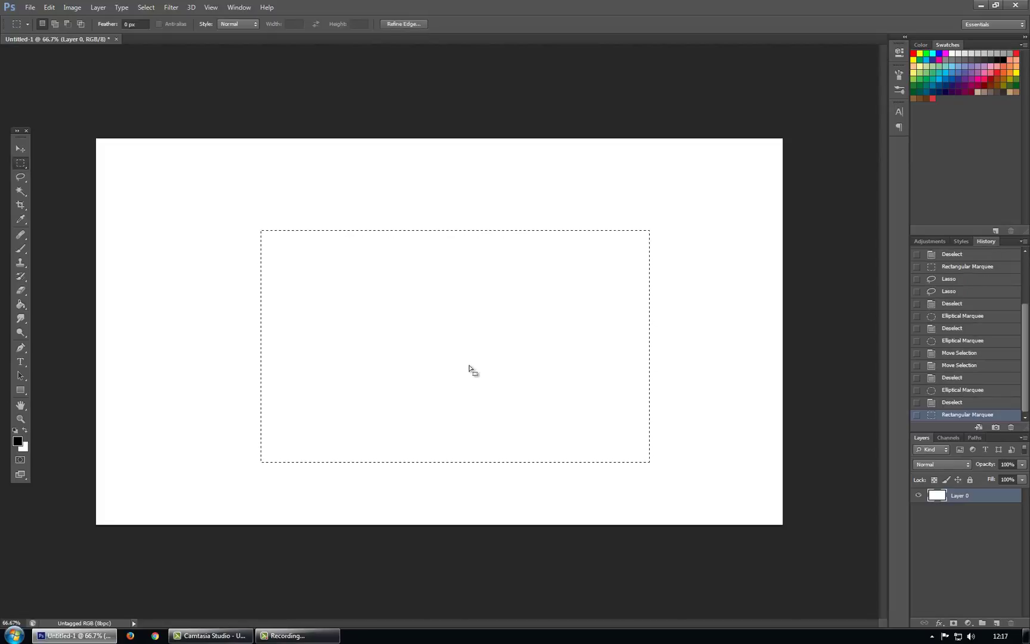
drag(470, 366, 435, 340)
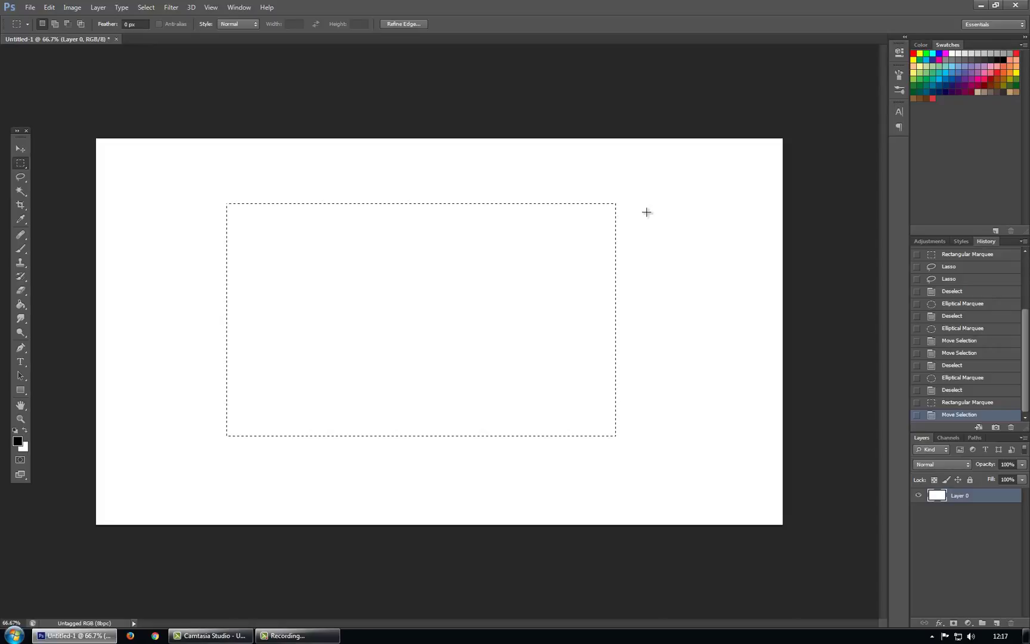
Try to scale the selected pixels down to about 58% toward their lower-right corner with Free Transform, and undo it.
key(ctrl+t)
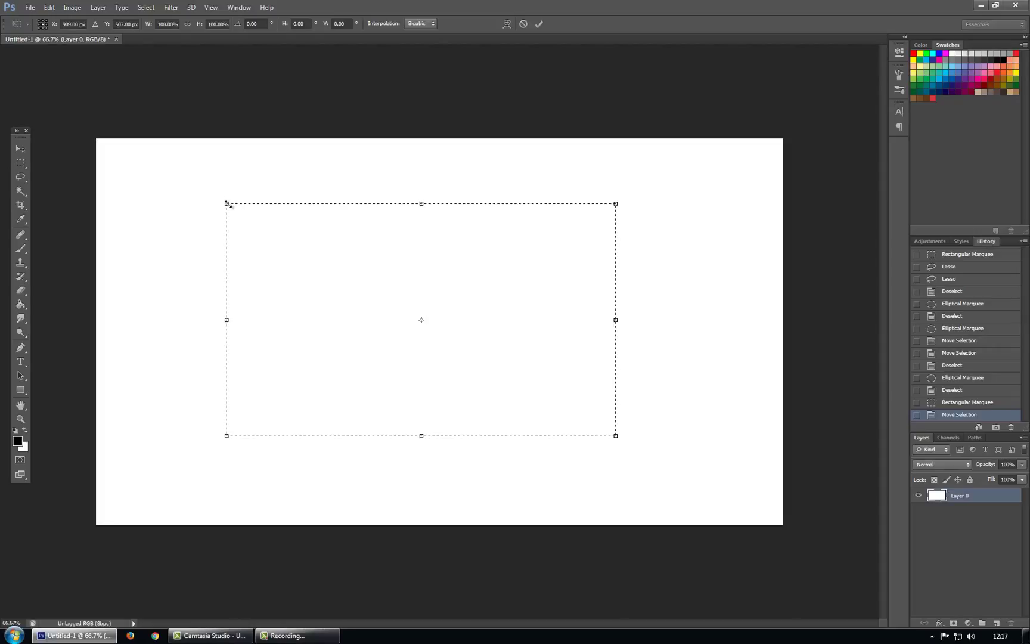
drag(227, 203, 391, 304)
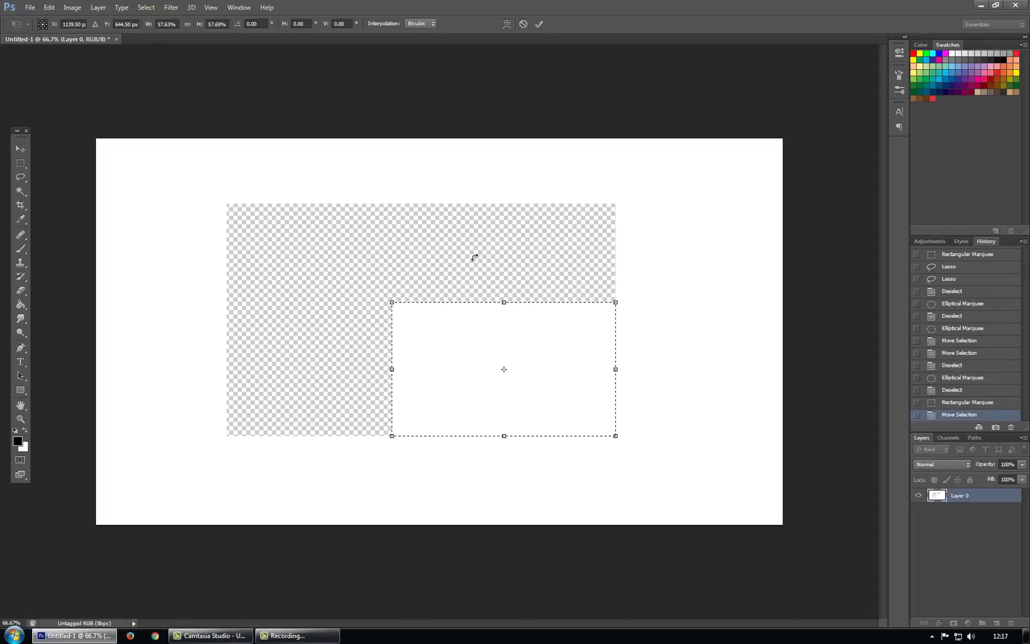
key(Return)
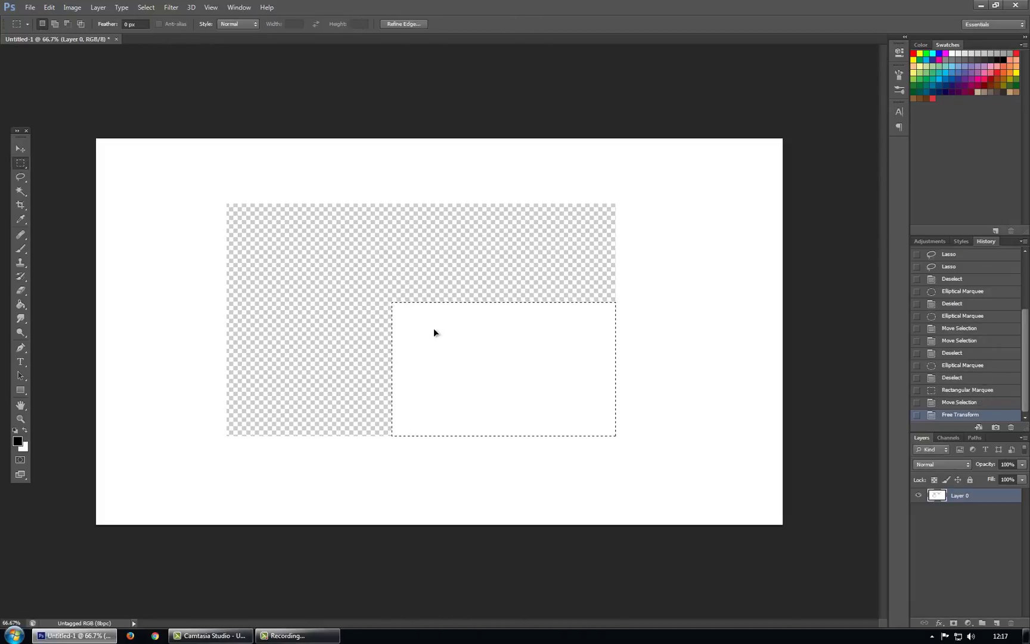
key(ctrl+z)
Try to shrink and reposition the selected pixels with Free Transform, and undo back to the original rectangular selection.
drag(226, 204, 412, 299)
drag(501, 305, 528, 331)
key(Return)
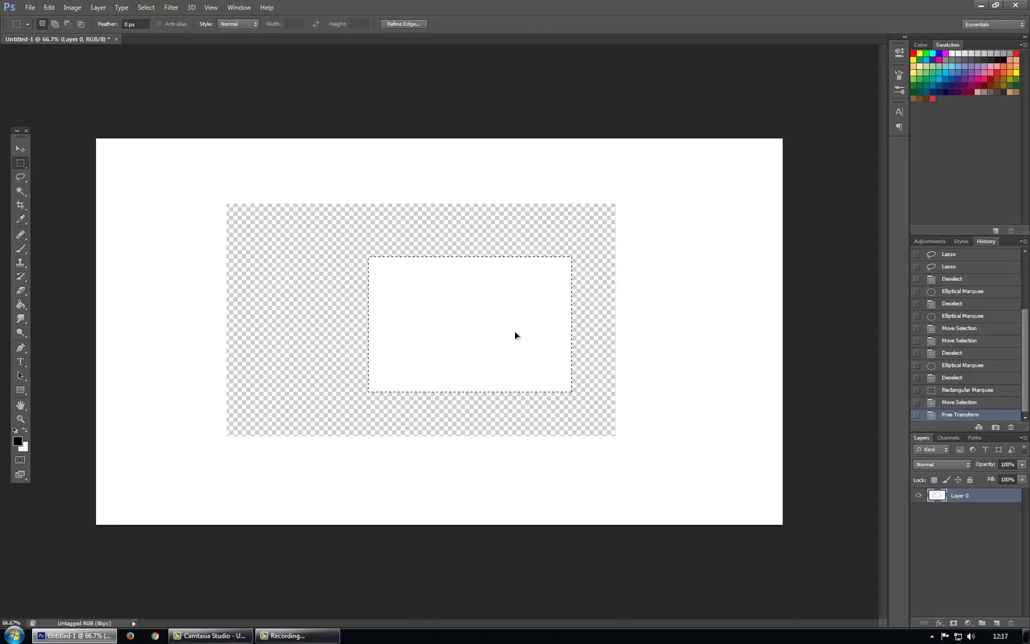
key(ctrl+d)
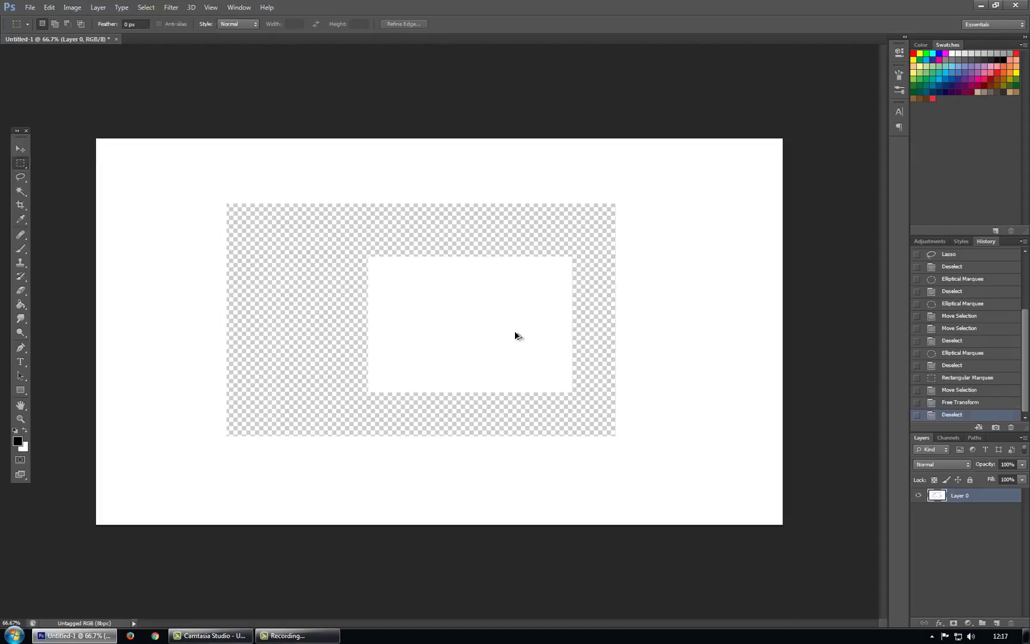
key(ctrl+alt+z)
key(ctrl+alt+z)
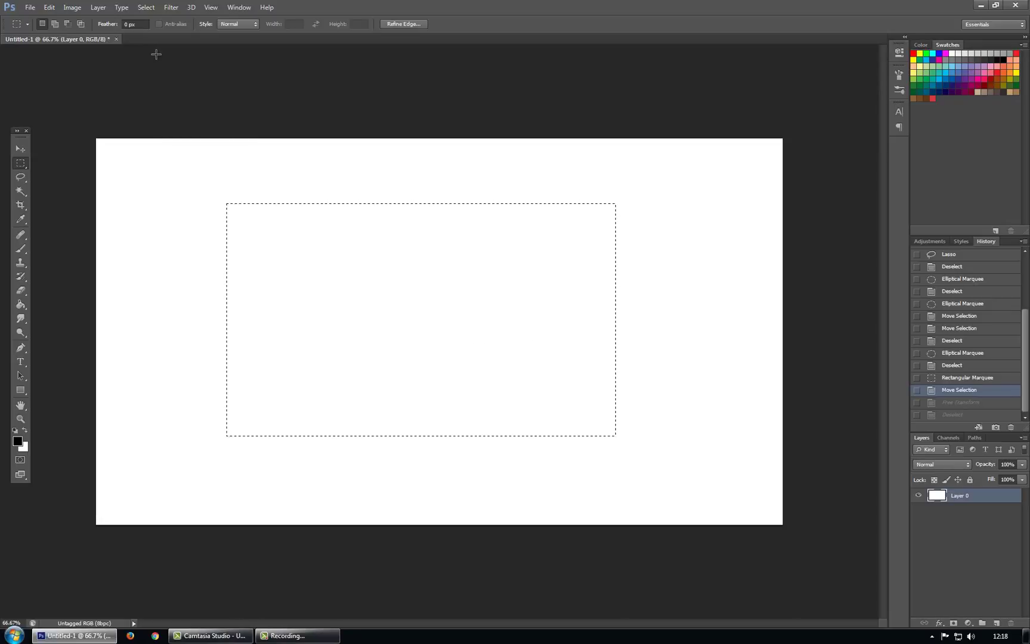
Use Transform Selection to move the rectangular outline up and left and resize it to about 92% width and 87% height.
click(148, 13)
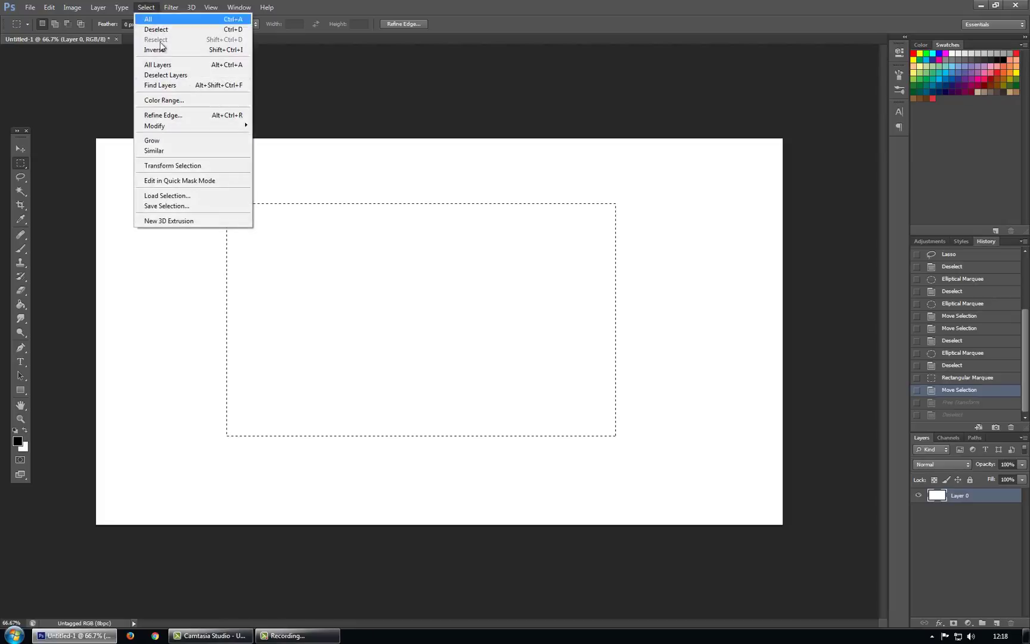
click(208, 170)
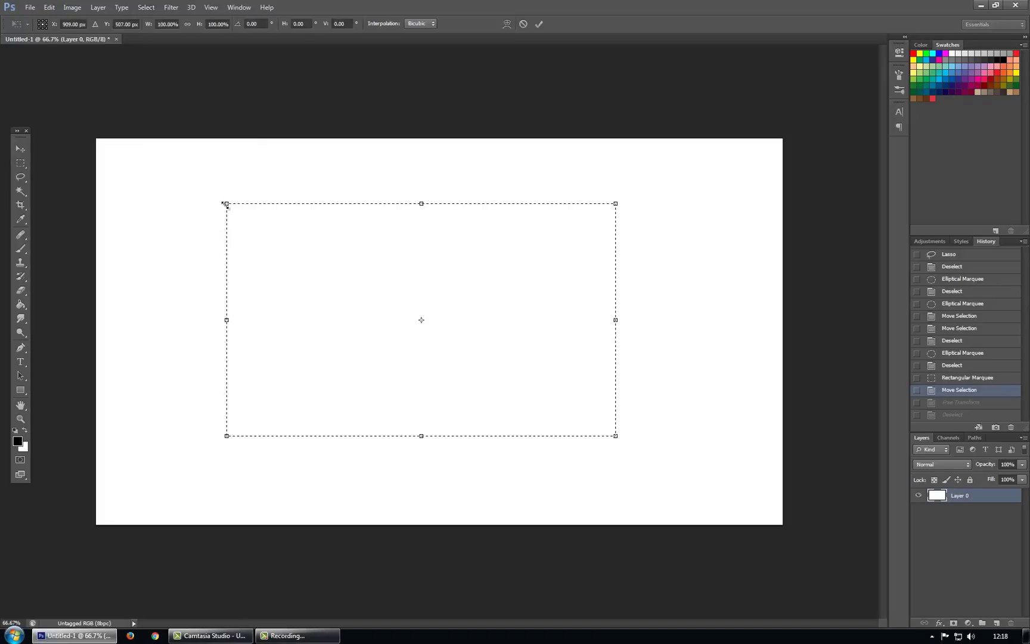
drag(226, 203, 307, 283)
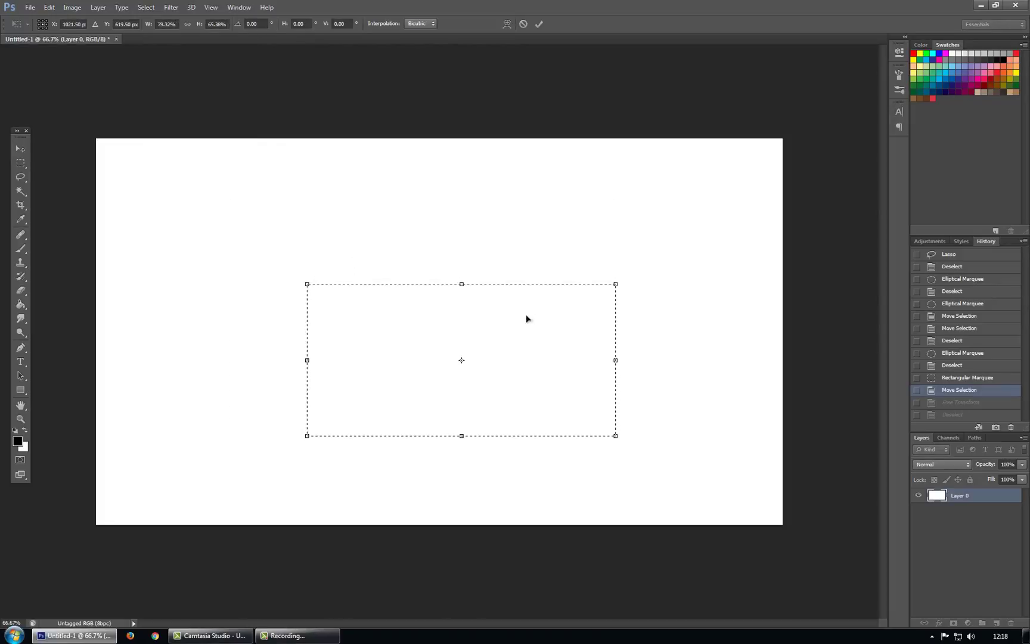
drag(544, 324, 468, 260)
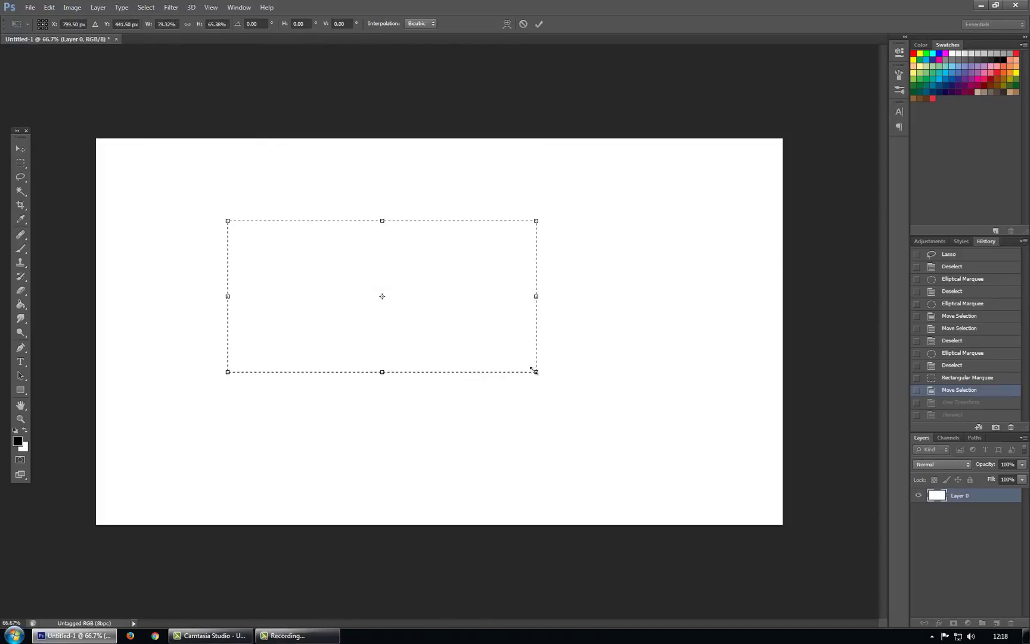
drag(532, 369, 463, 418)
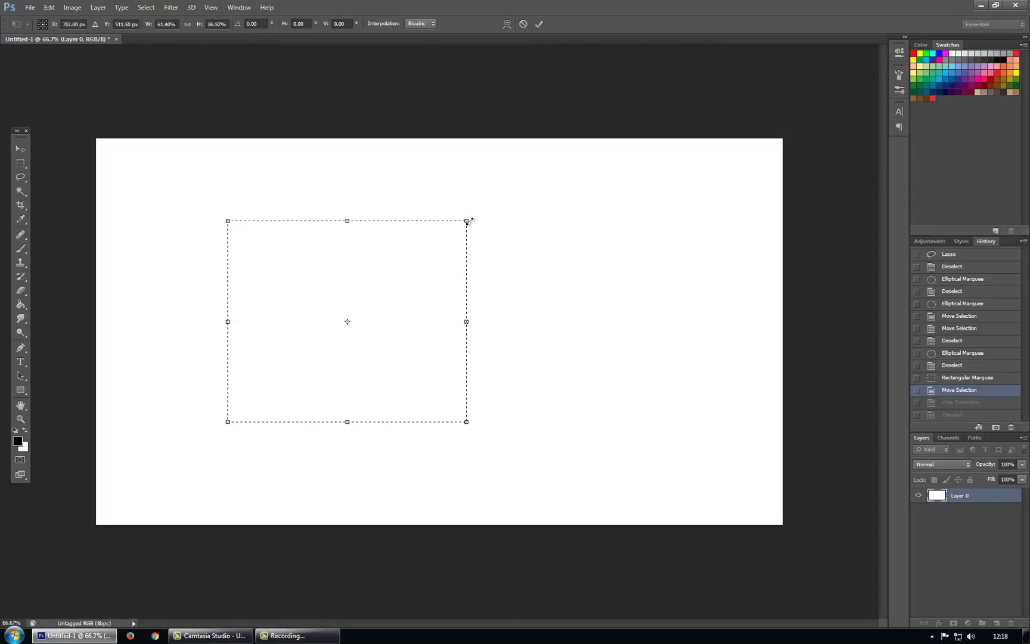
drag(467, 322, 584, 322)
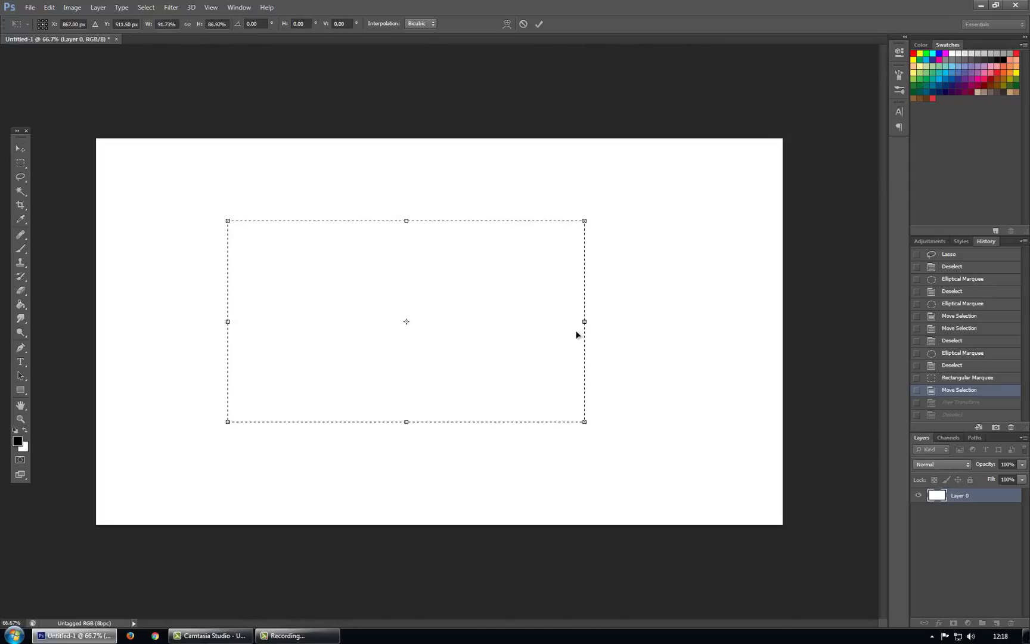
Rotate the selection outline freehand, shrink it to about 77% width and 61% height, and set its rotation to 0 degrees.
drag(604, 209, 550, 391)
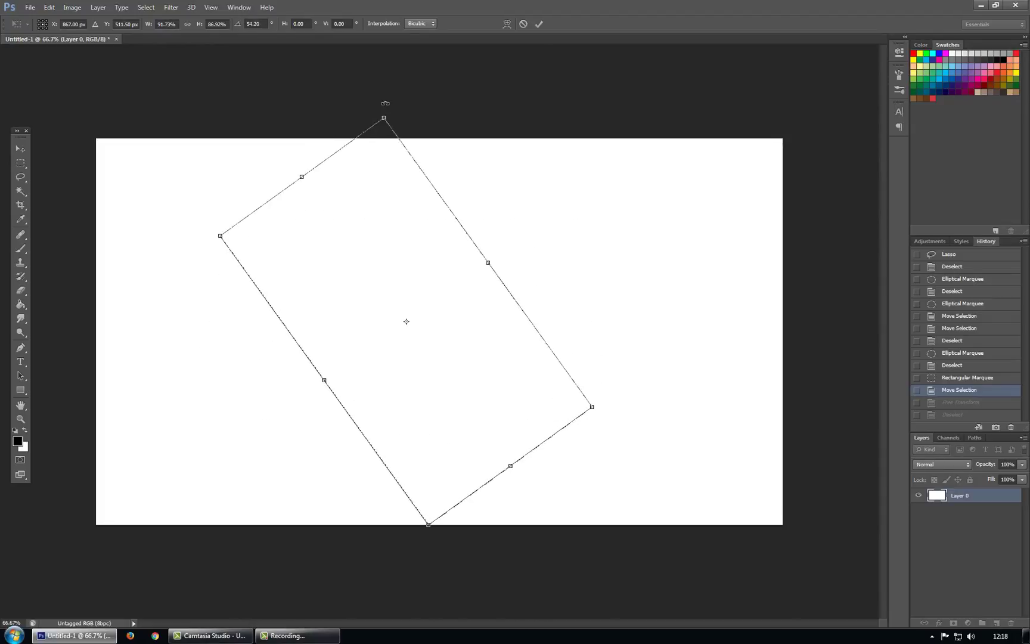
drag(386, 118, 206, 191)
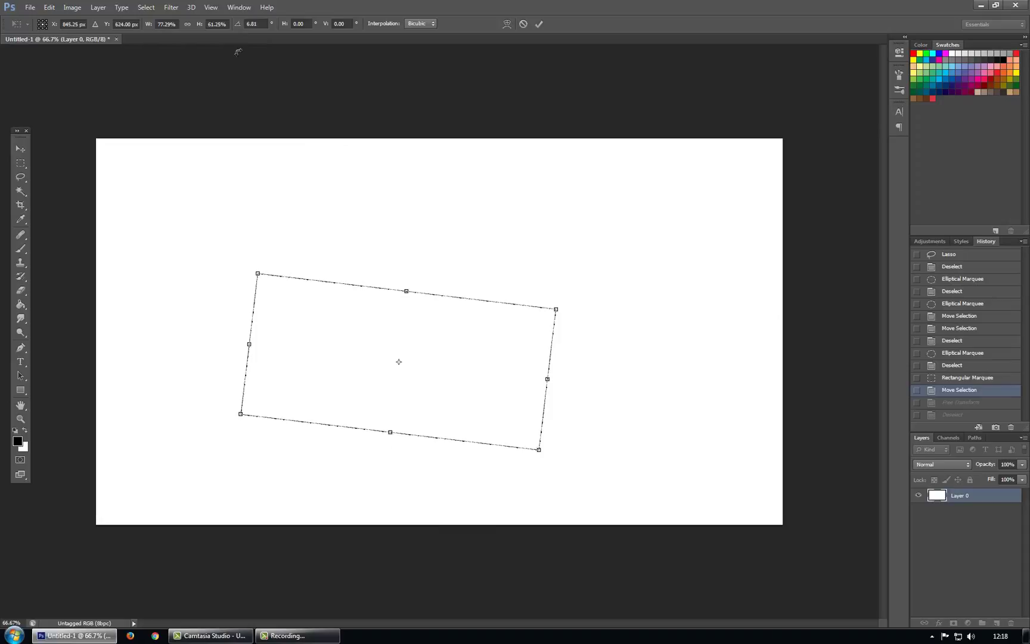
click(265, 24)
text(0)
key(Return)
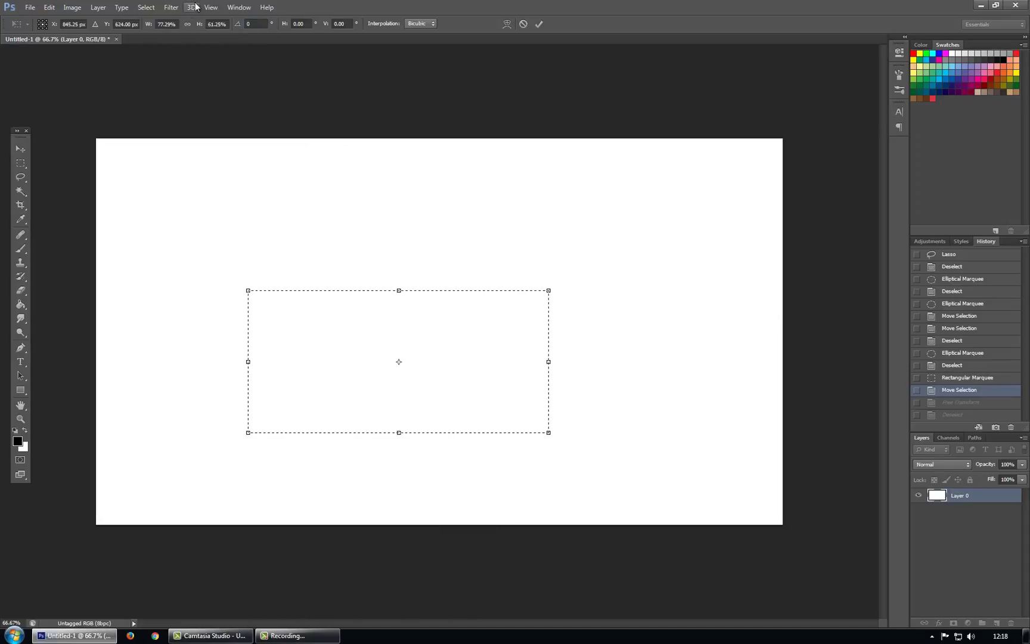
Move the selection outline up and slightly left, and rescale it from its upper-left corner to about 77% width and 61% height.
drag(479, 393, 480, 320)
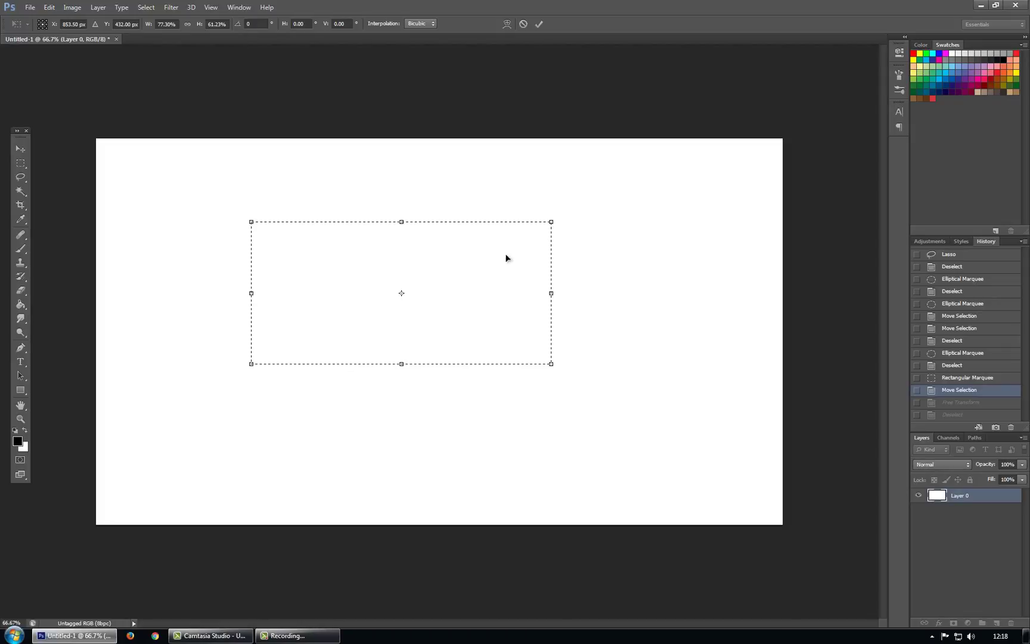
drag(506, 263, 491, 287)
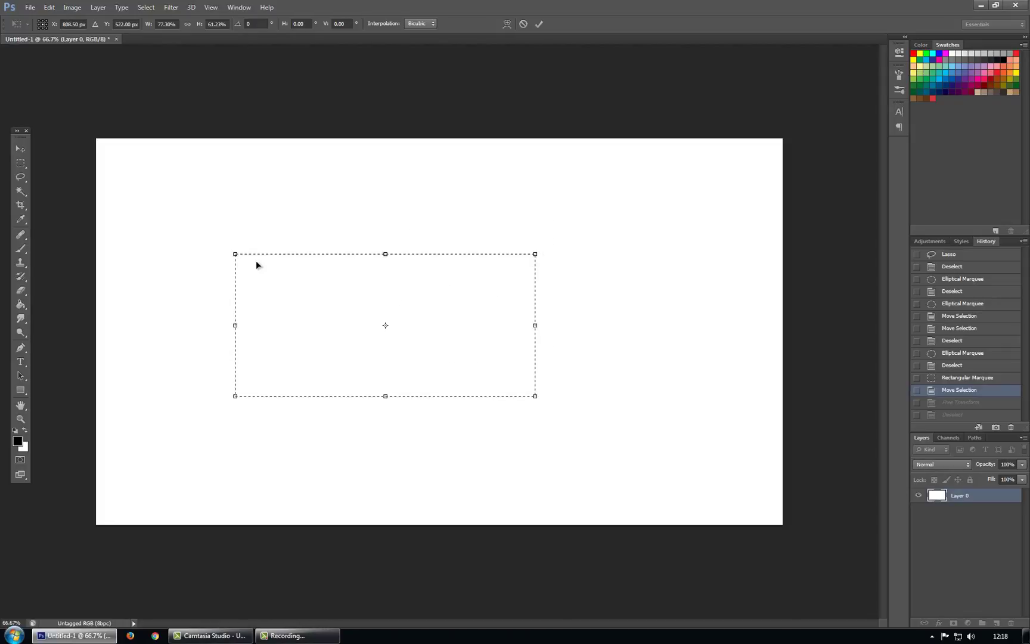
drag(235, 254, 374, 292)
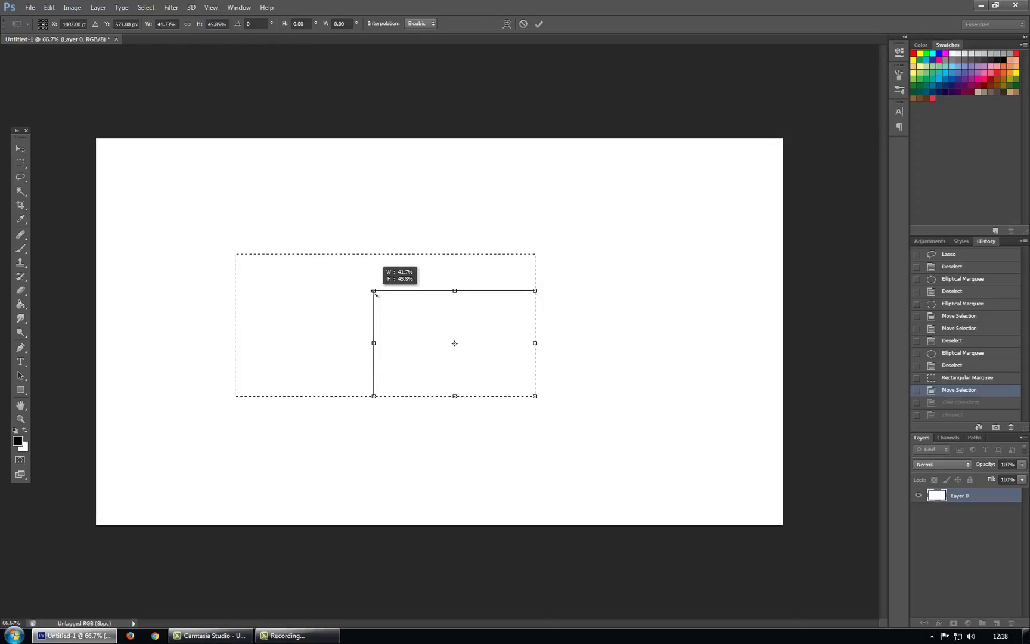
drag(374, 293, 228, 273)
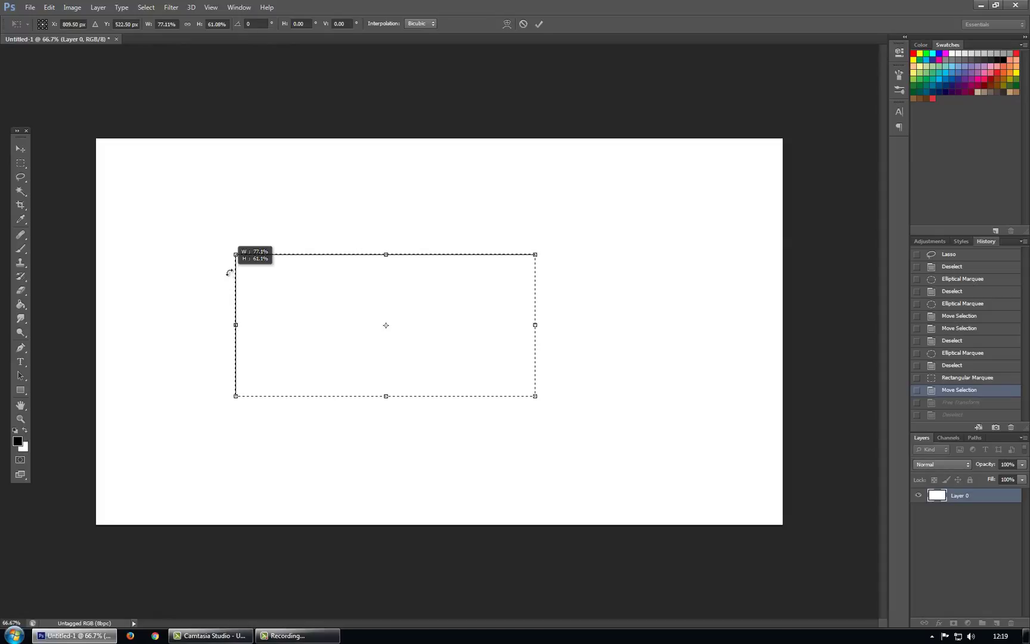
drag(230, 272, 228, 267)
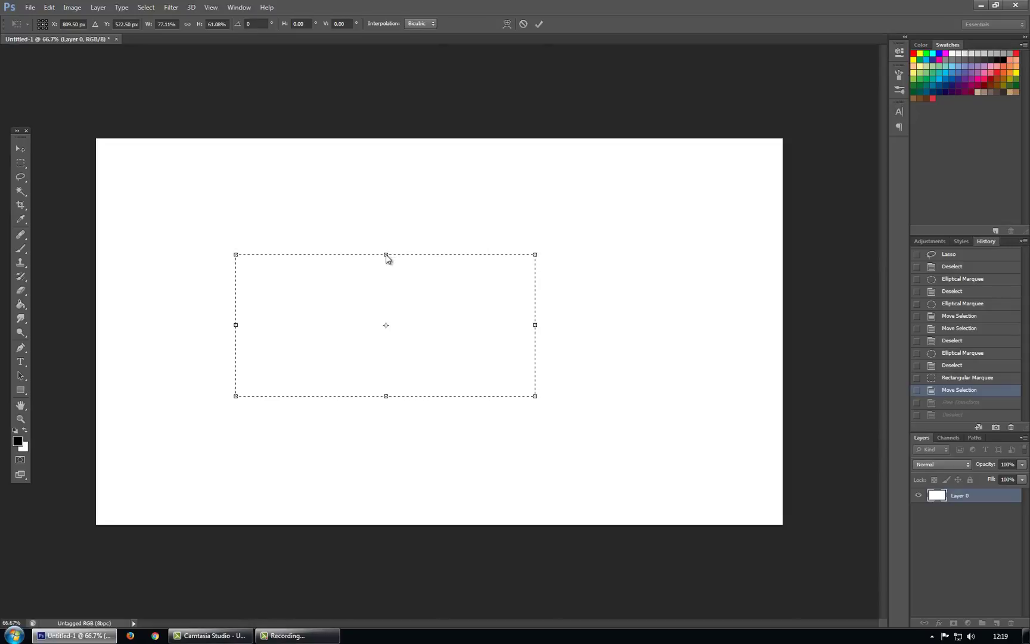
Skew the selection outline's top edge to the right by about 33 degrees, and distort it by moving each of its four corners independently.
drag(386, 256, 478, 274)
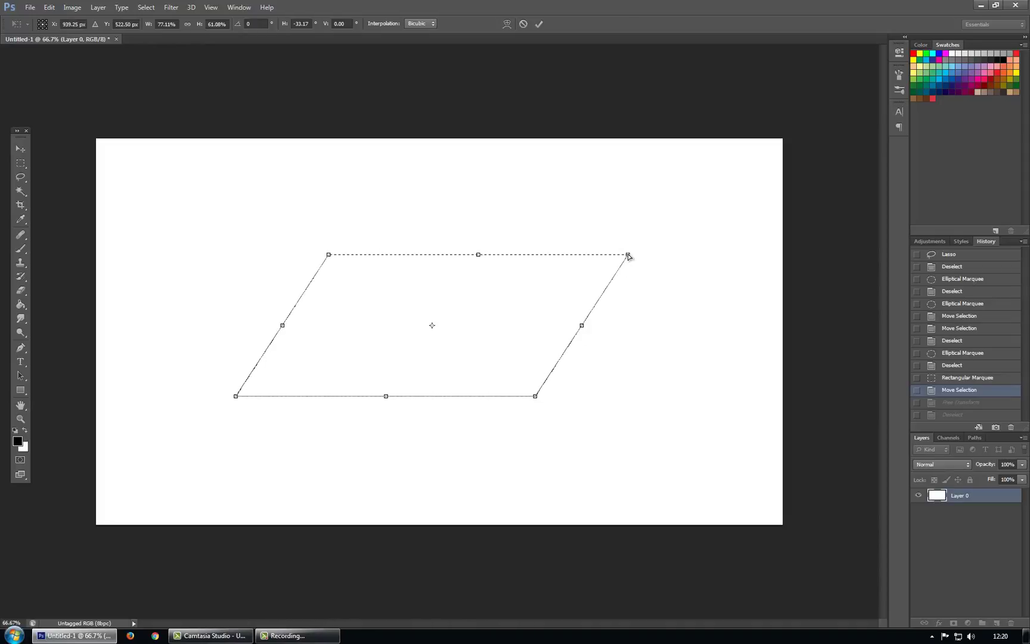
drag(629, 256, 726, 185)
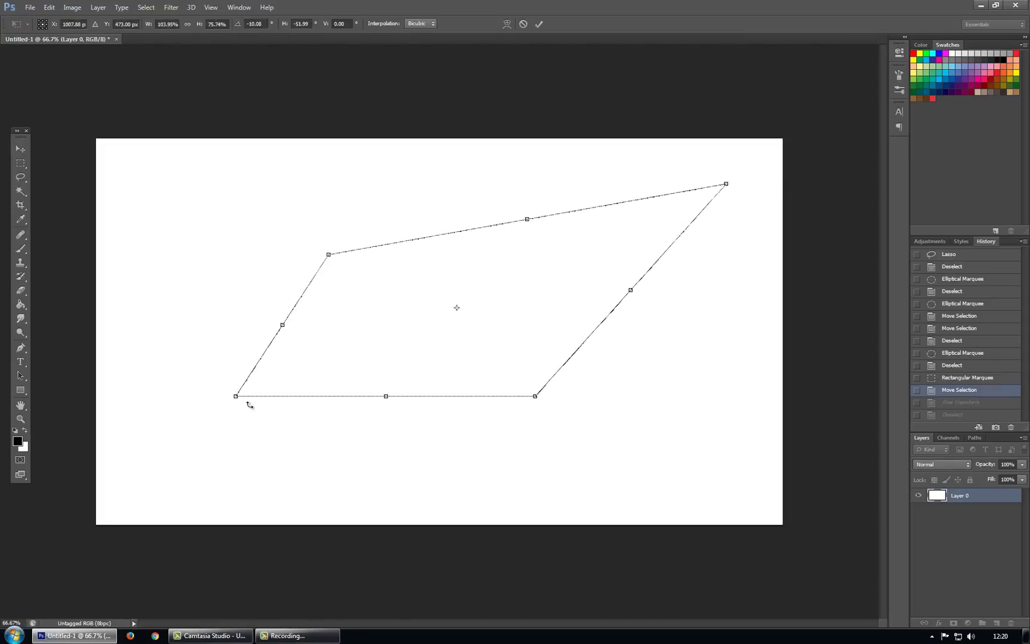
drag(236, 395, 377, 351)
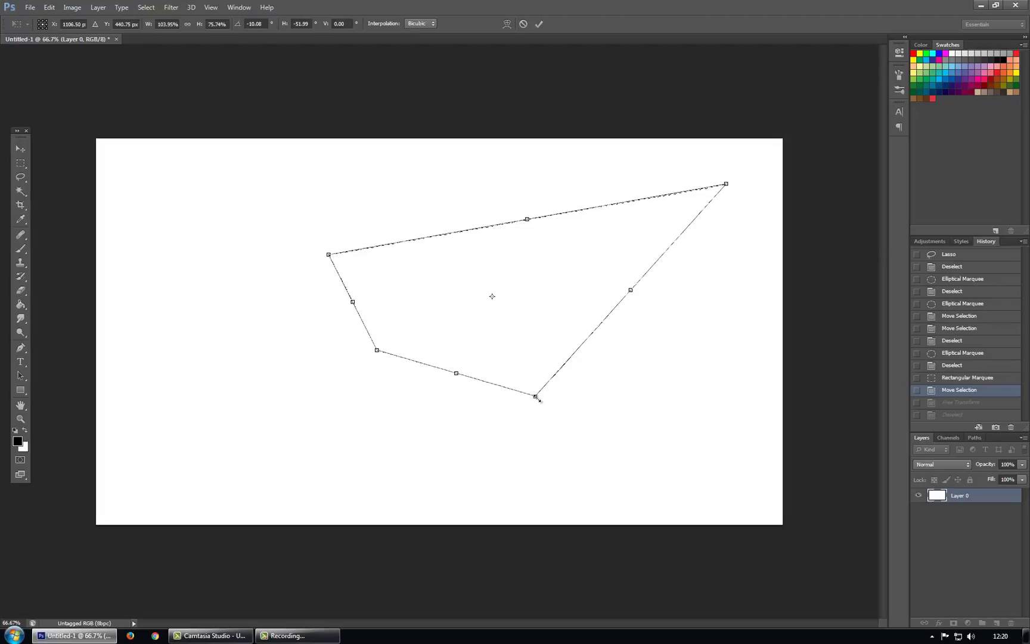
drag(538, 399, 493, 496)
drag(329, 256, 424, 243)
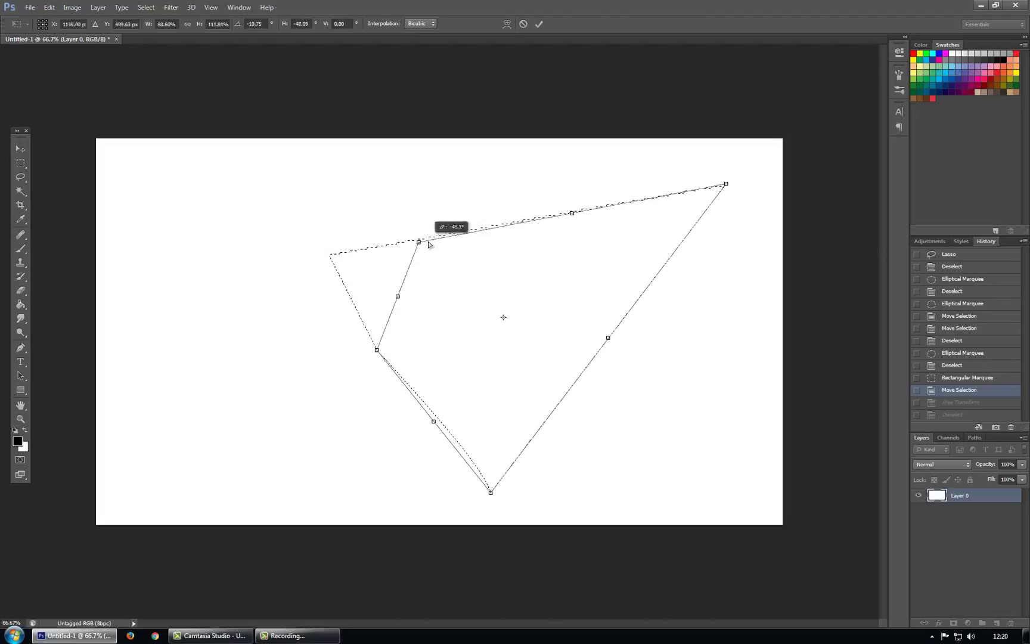